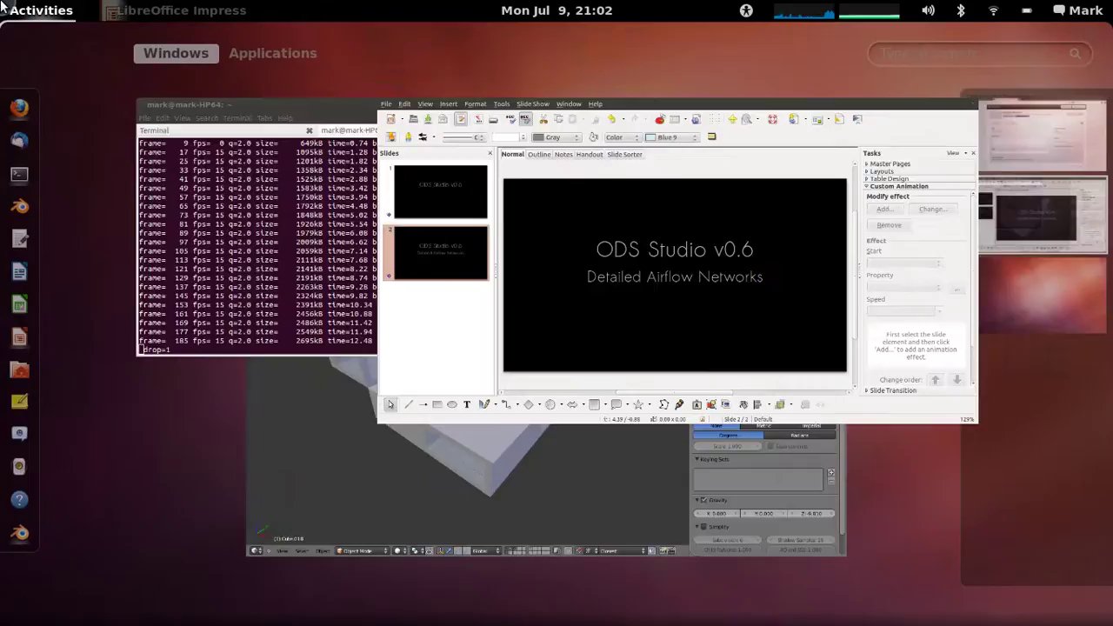
Step: Bring the Blender window with the building model to the front from the Activities overview
click(461, 385)
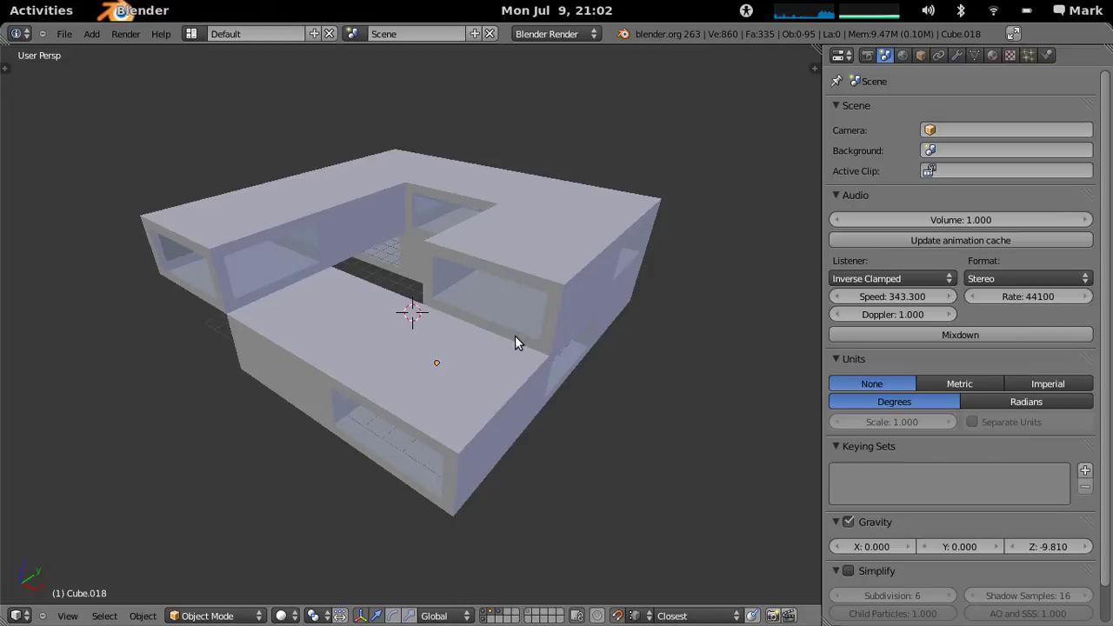
Step: Switch the building to wireframe shading and orbit around to inspect the cubes inside each room
mouse_move(486, 354)
middle_down()
mouse_move(506, 327)
mouse_move(497, 351)
mouse_move(510, 339)
mouse_move(471, 365)
middle_up()
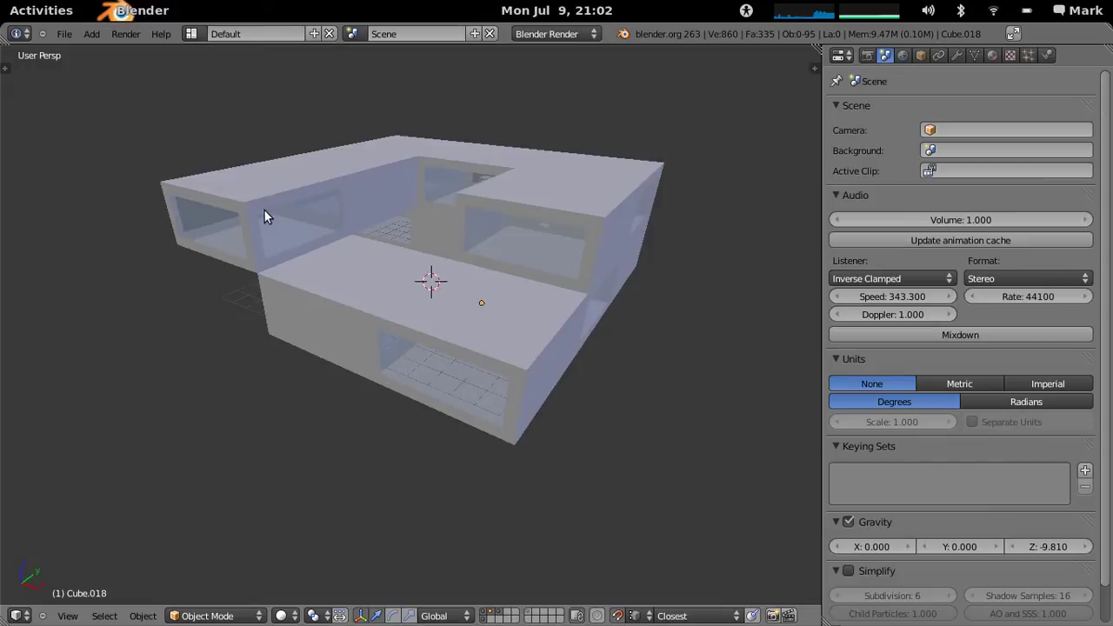
middle_drag(228, 268, 413, 269)
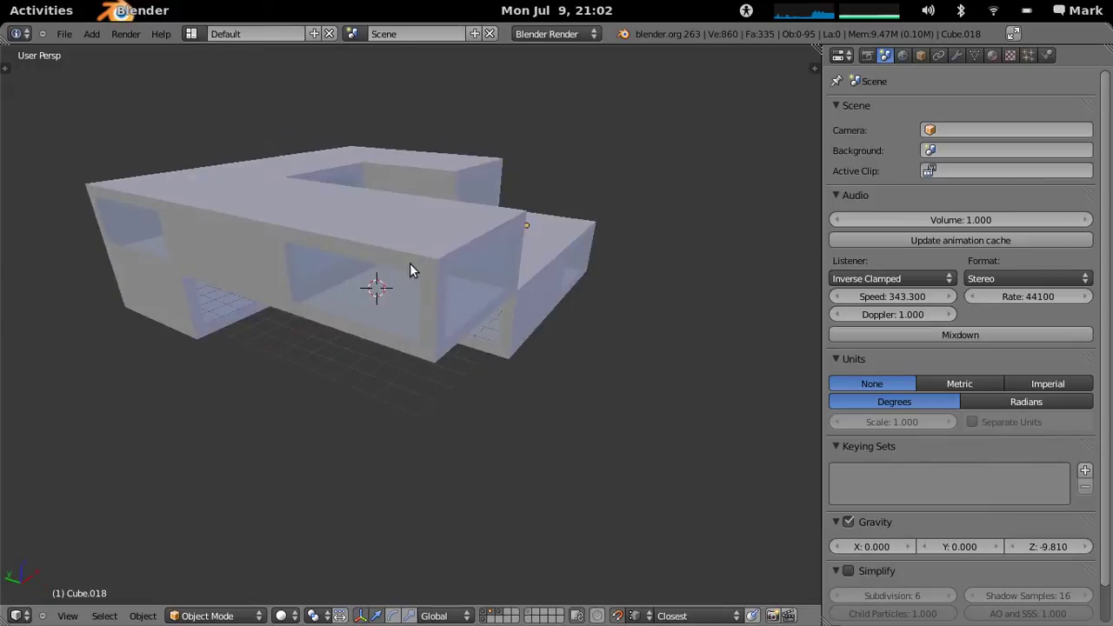
middle_drag(480, 311, 279, 313)
mouse_move(425, 305)
middle_down()
mouse_move(380, 323)
mouse_move(518, 383)
middle_up()
key(z)
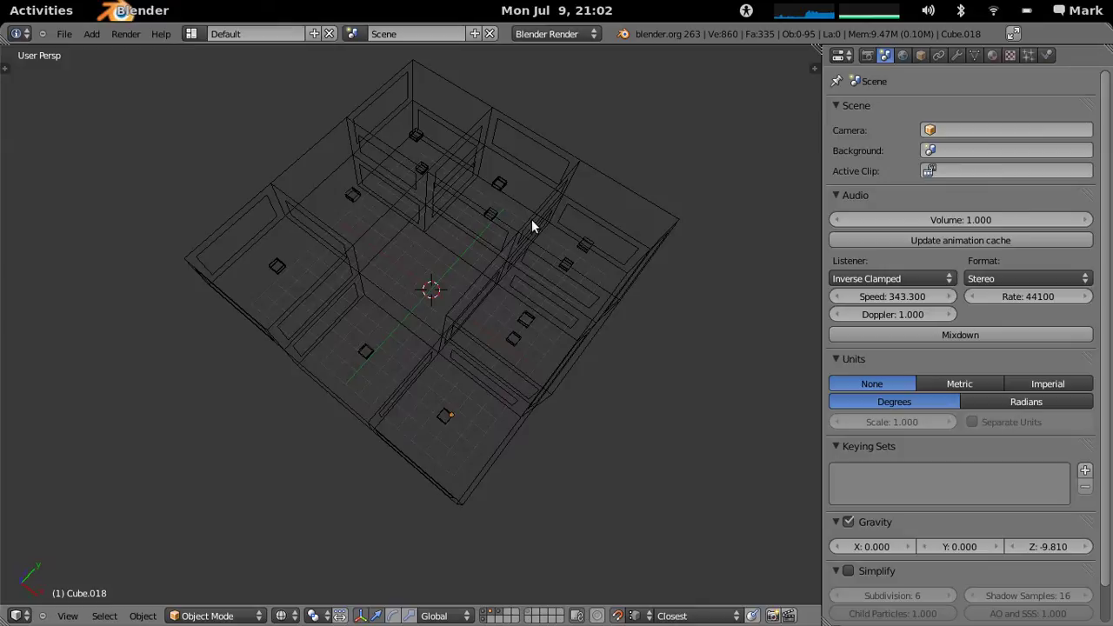
middle_drag(474, 306, 399, 331)
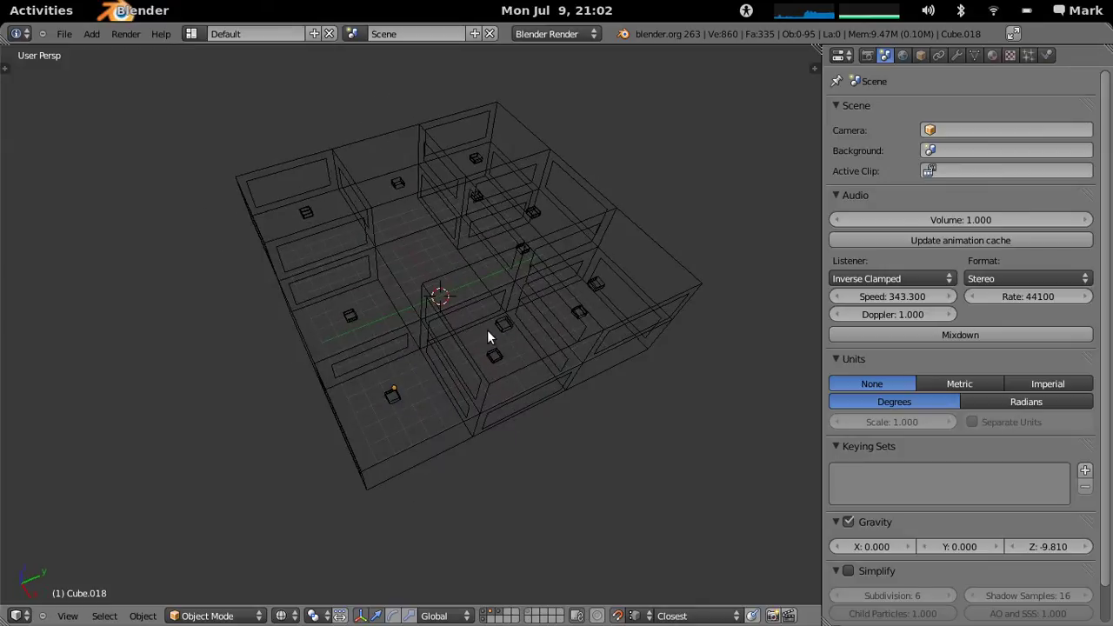
middle_drag(425, 378, 365, 342)
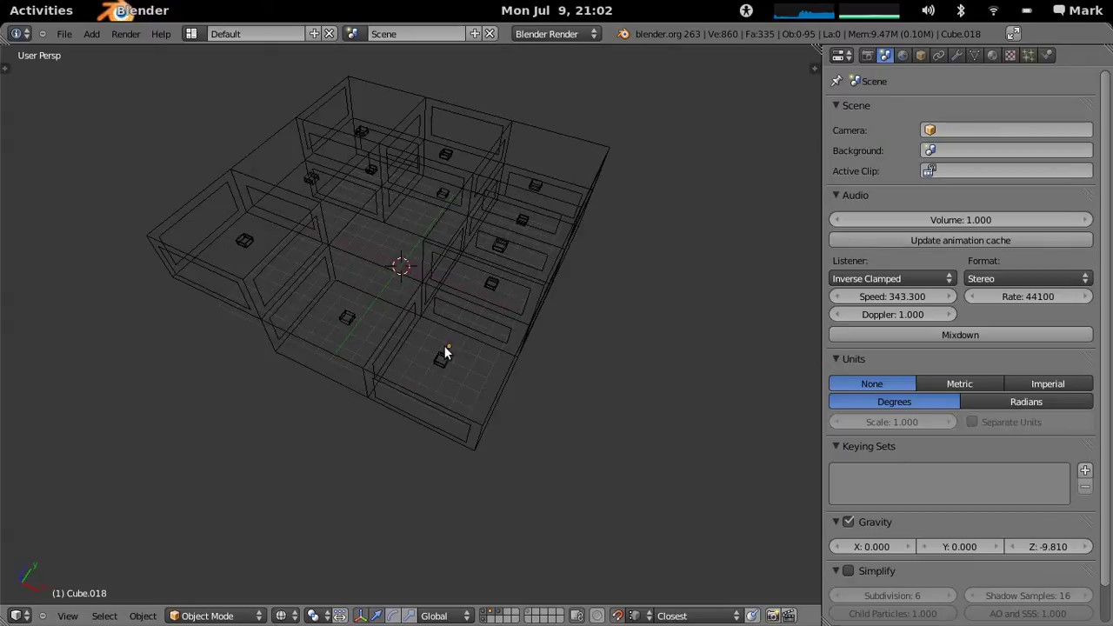
middle_drag(520, 378, 400, 383)
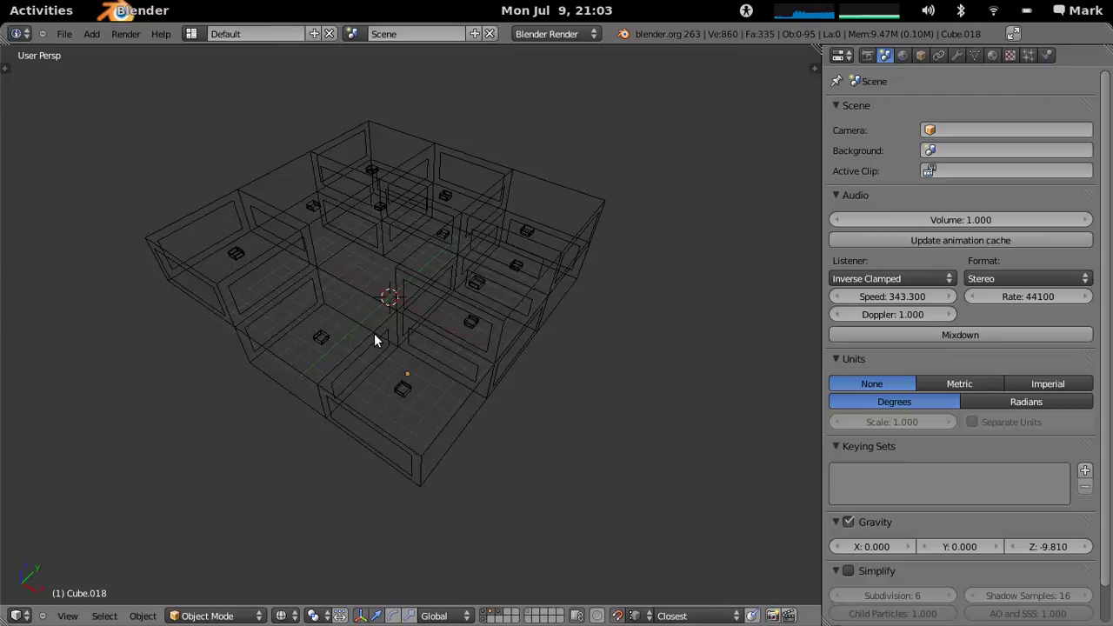
Step: Enable the ODS Studio - EnergyPlus and Airflow Network add-ons from the Architecture category in User Preferences
key(ctrl+alt+u)
click(378, 177)
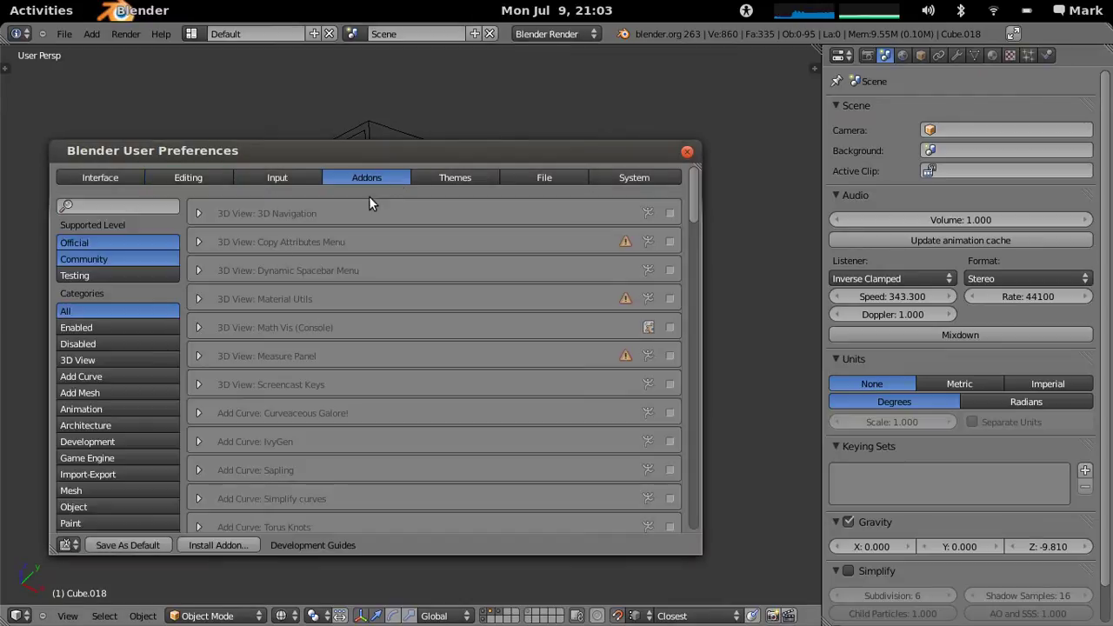
click(100, 425)
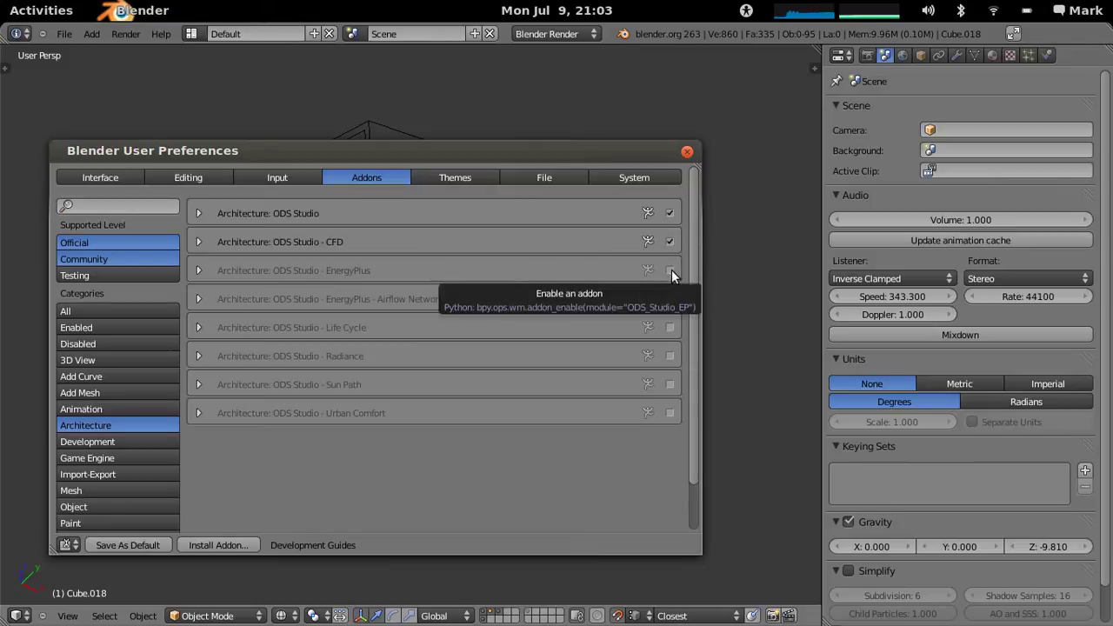
click(670, 270)
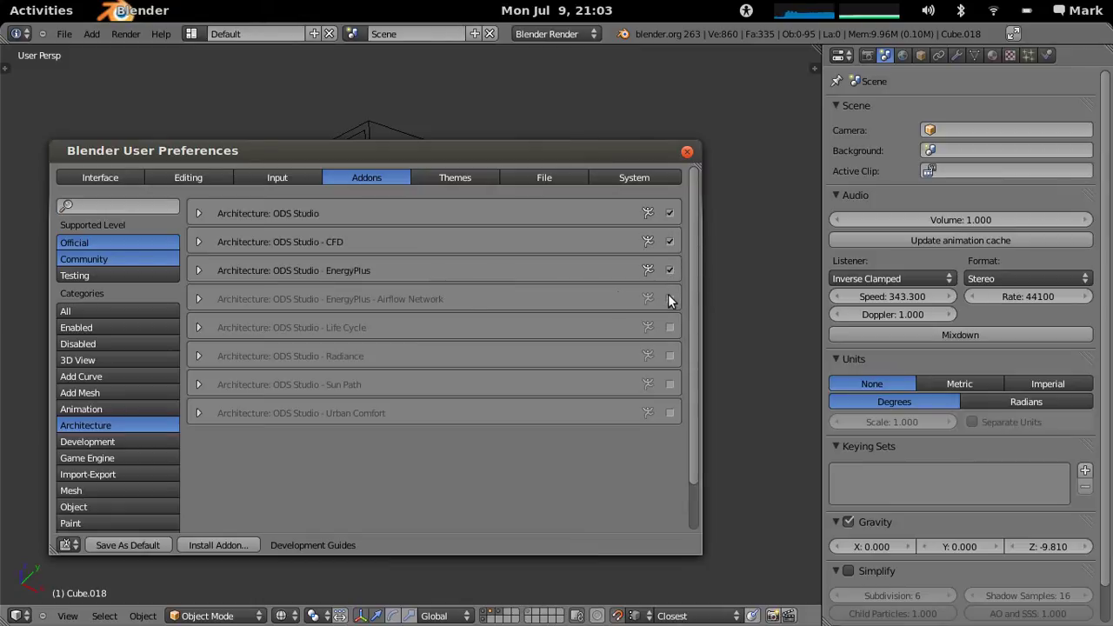
click(670, 299)
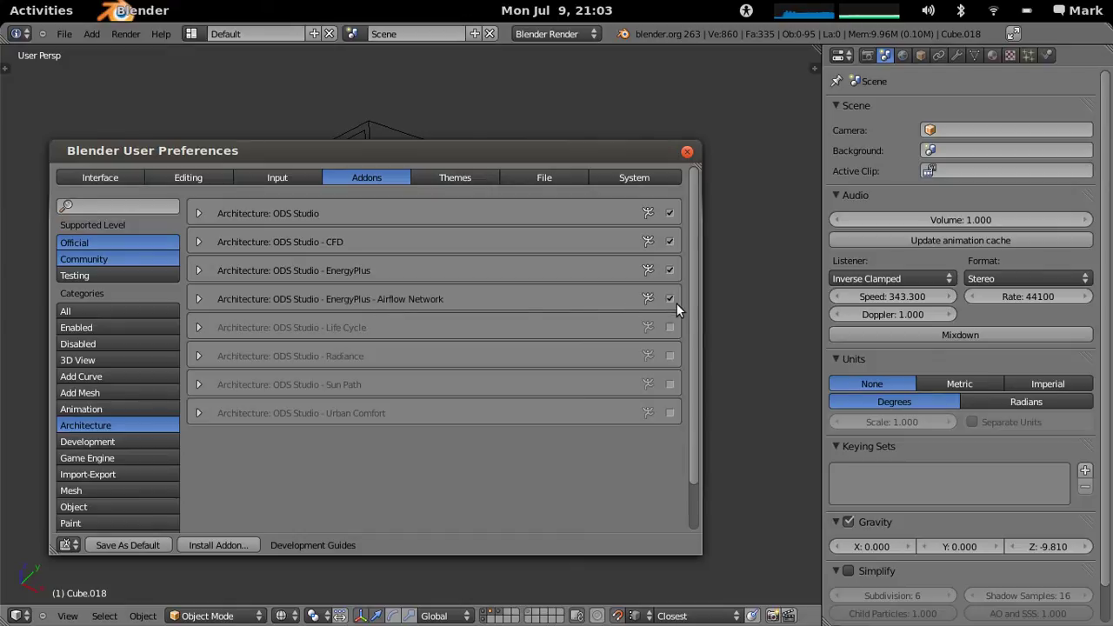
click(687, 152)
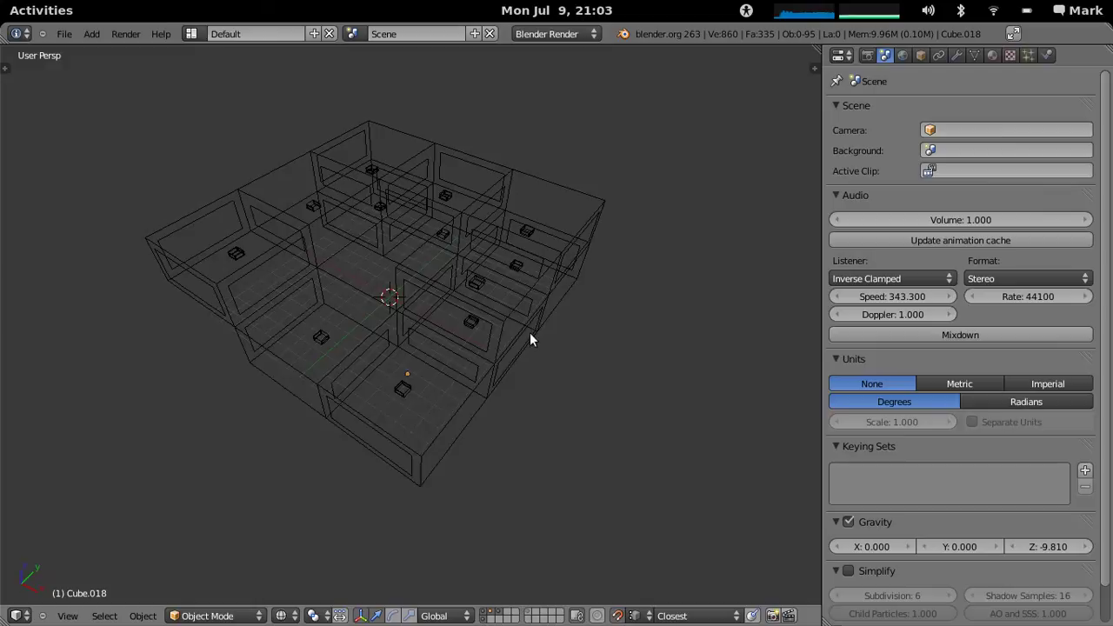
Step: Run the 'ods' toggle-interface command and leave only the Airflow Network panel expanded
shift+middle_drag(490, 339, 578, 336)
key(space)
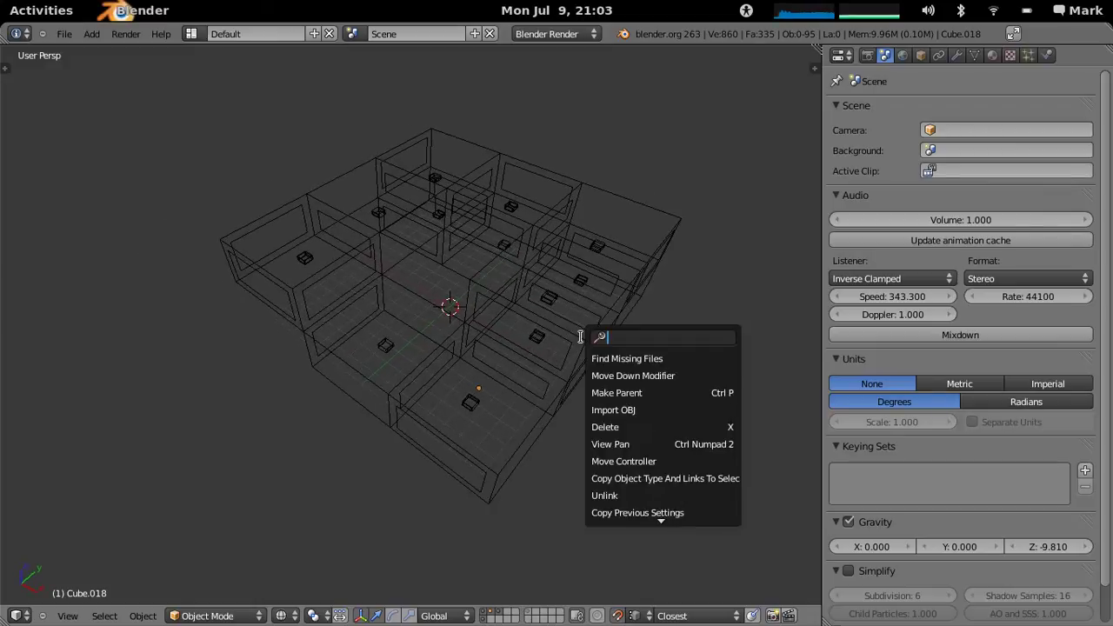
text(ods)
key(Return)
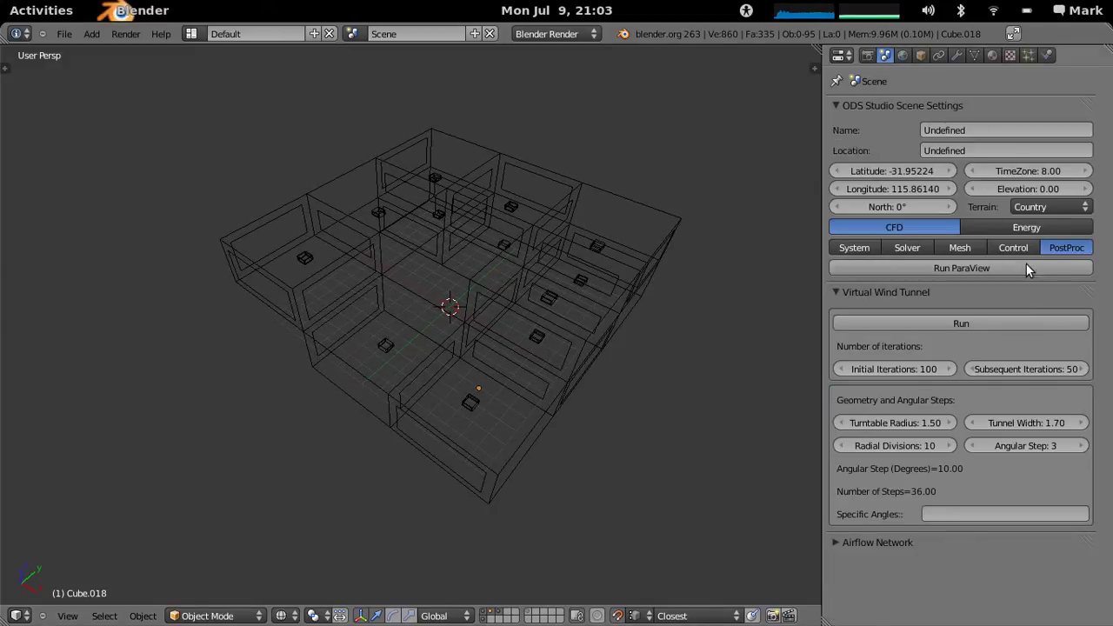
click(843, 292)
click(837, 105)
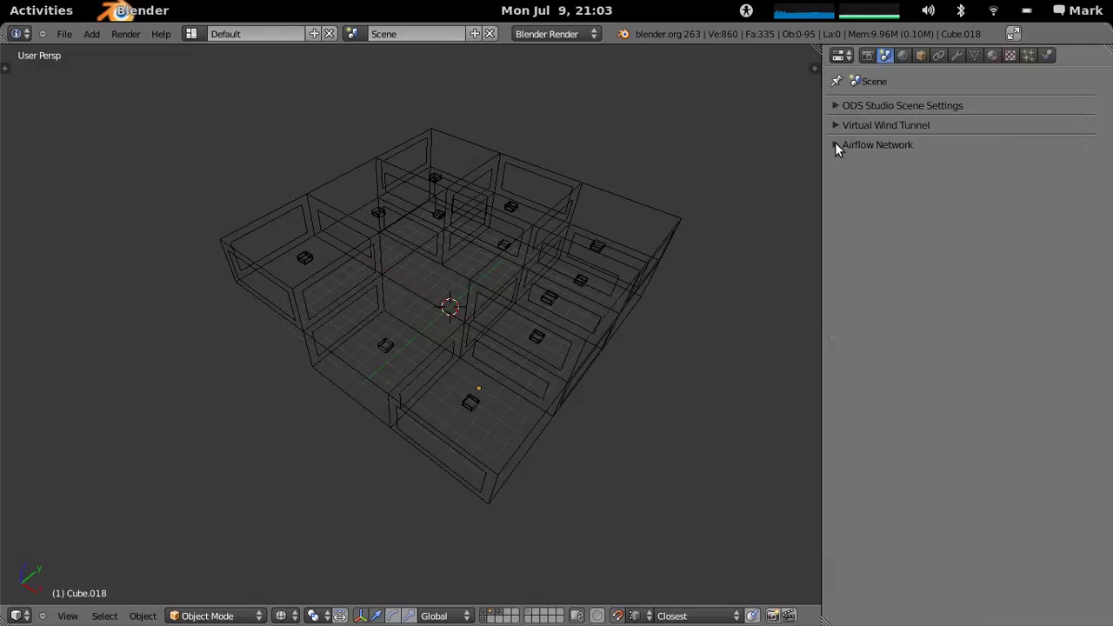
click(836, 146)
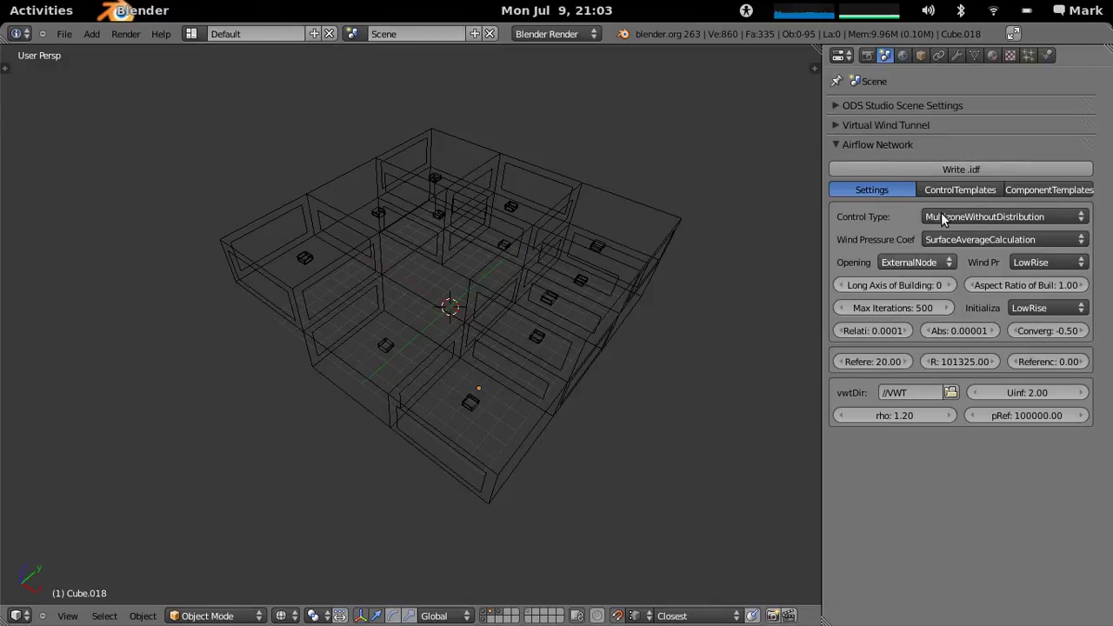
Step: Add a control template named defaultControl with ventControlMode set to Constant
click(954, 190)
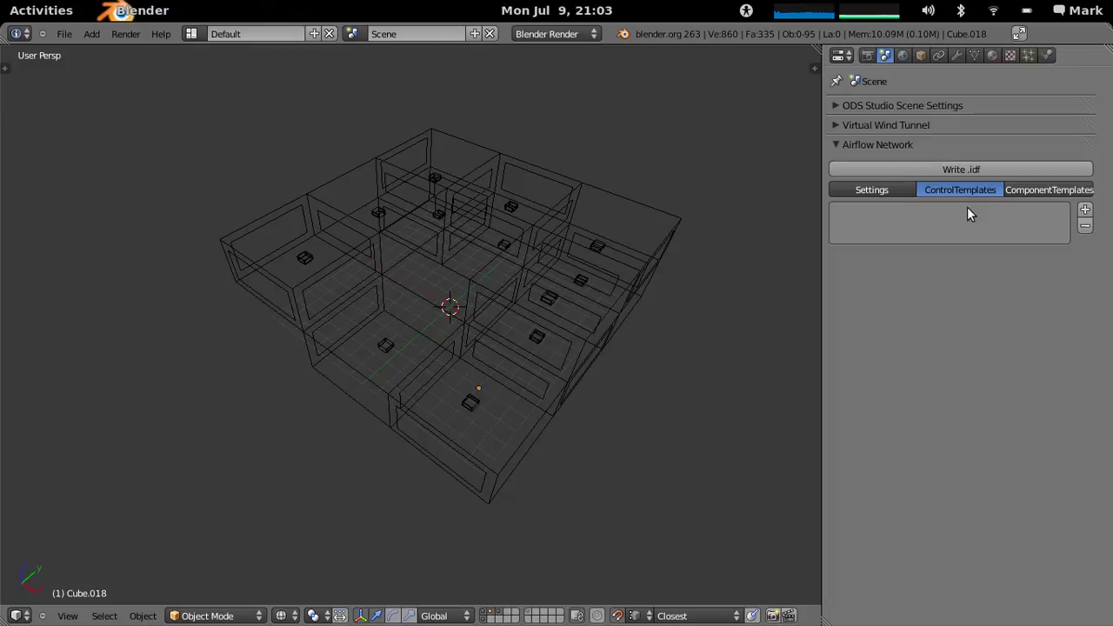
click(1084, 209)
click(989, 262)
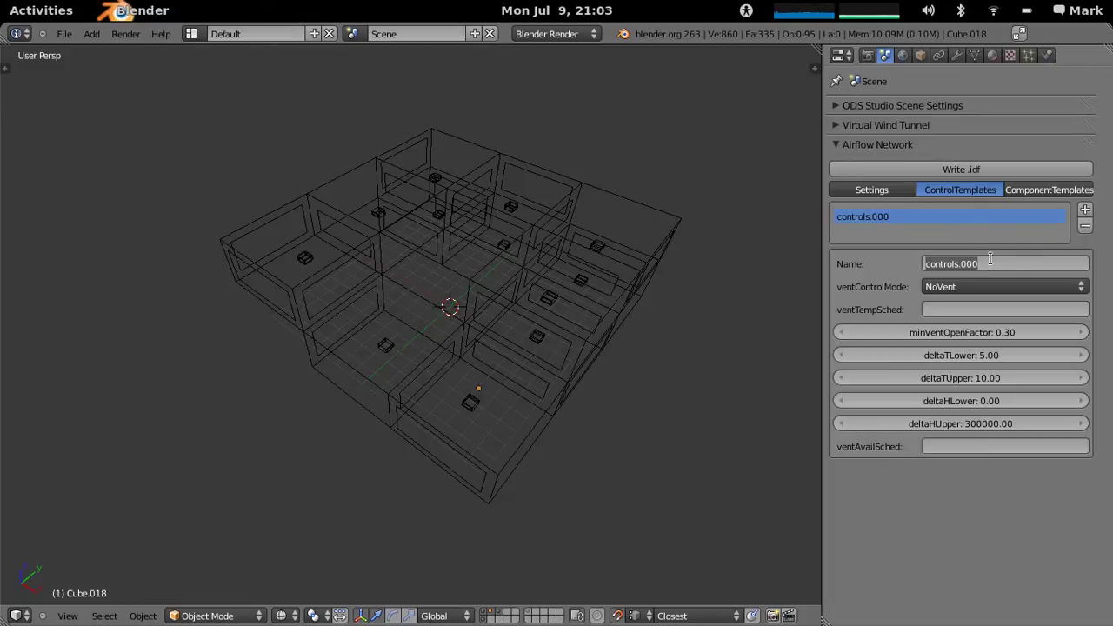
text(default)
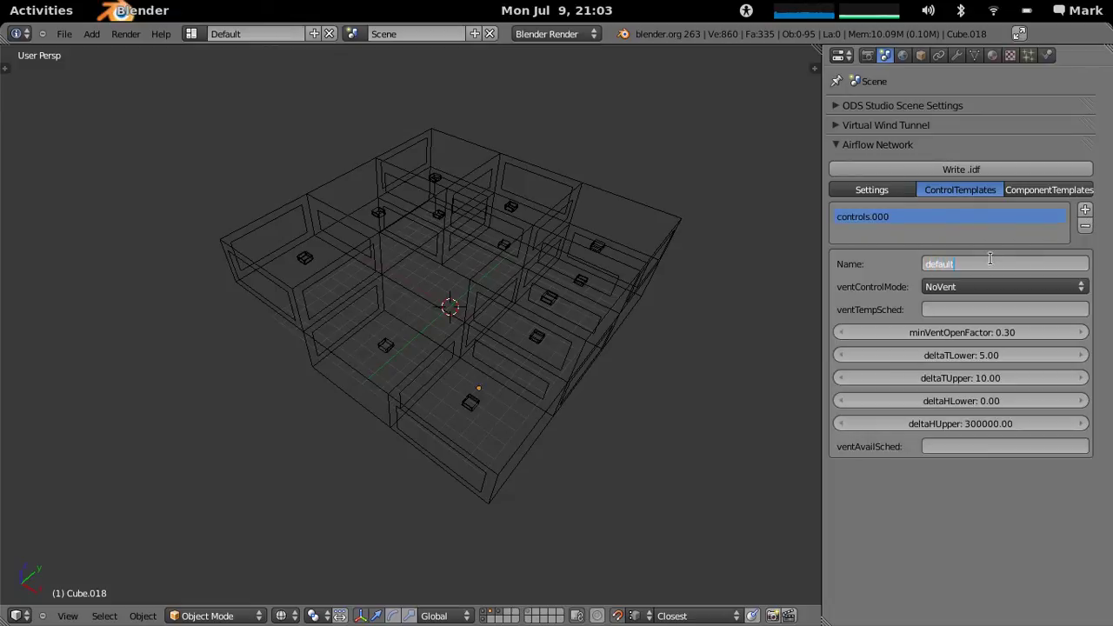
text(Control)
key(Return)
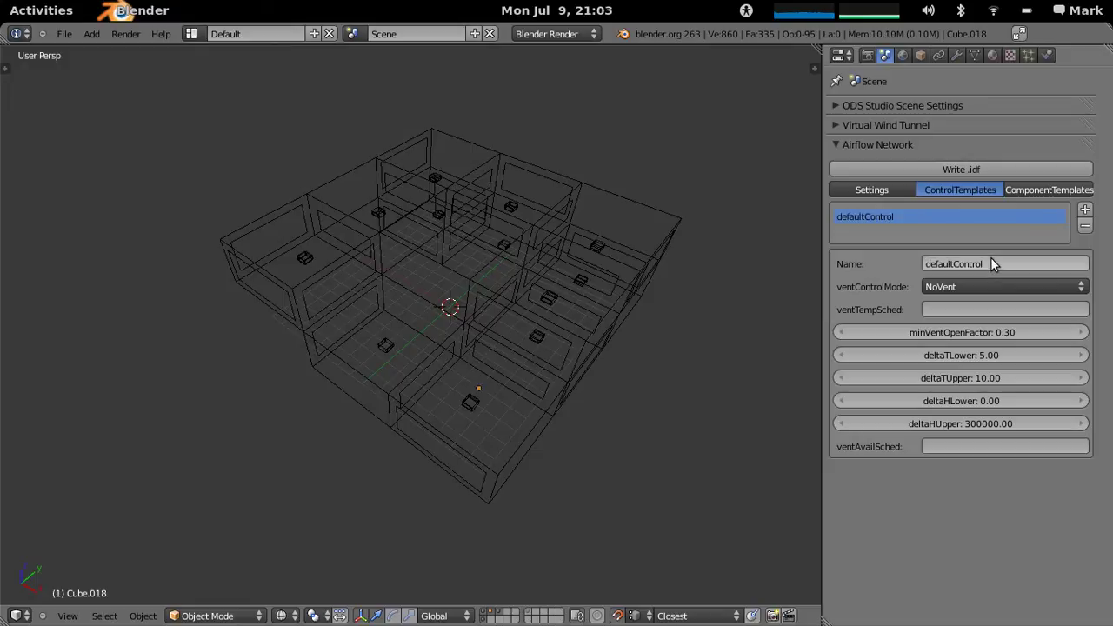
click(944, 290)
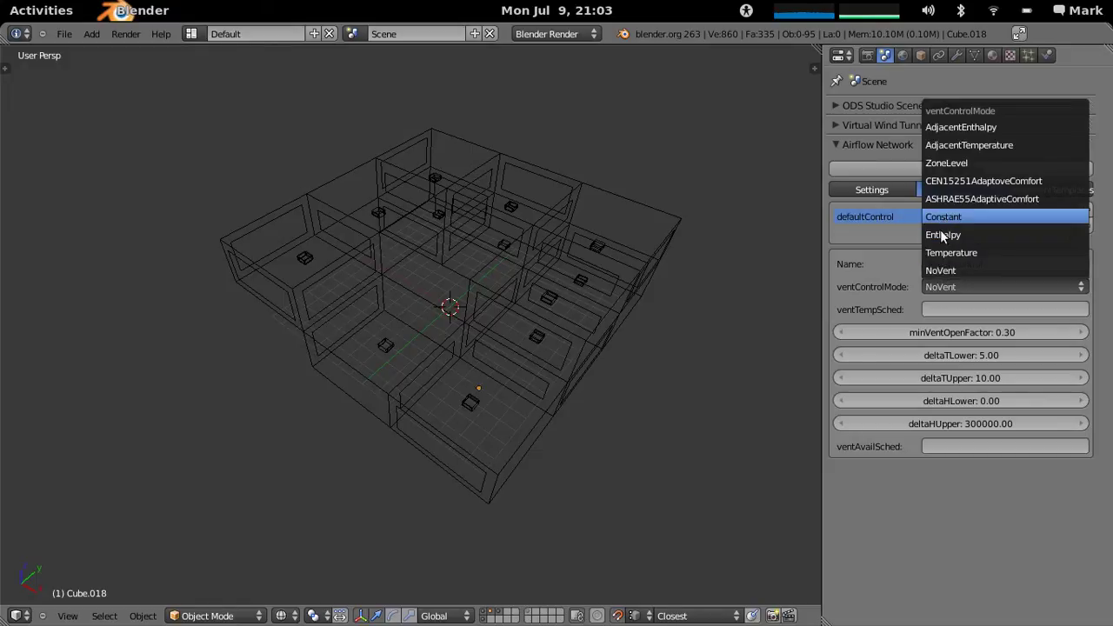
click(947, 215)
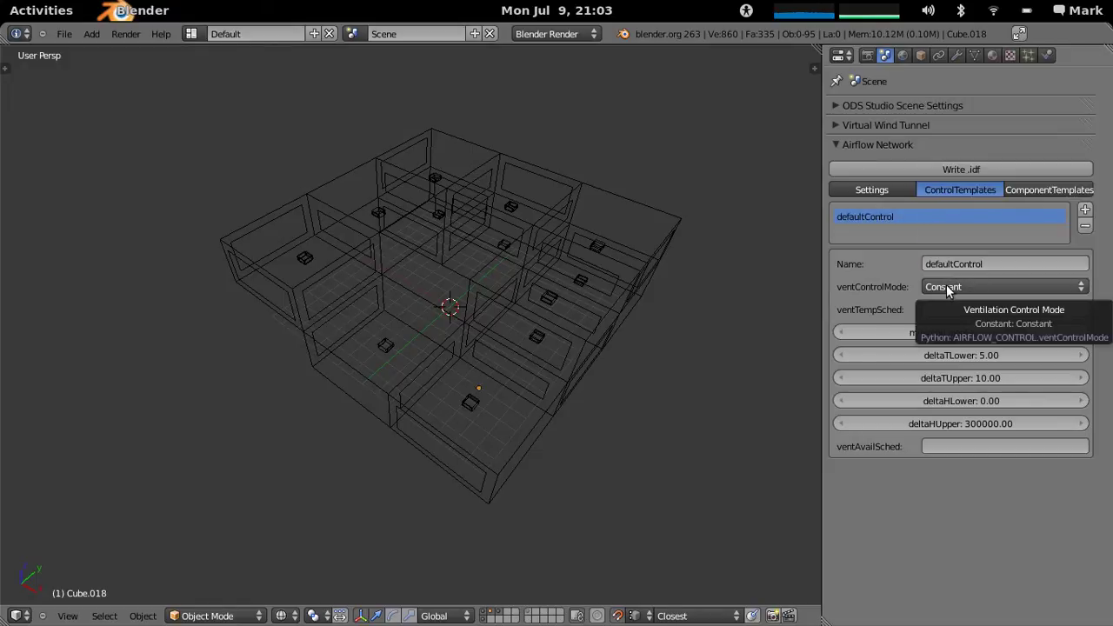
middle_drag(564, 395, 556, 383)
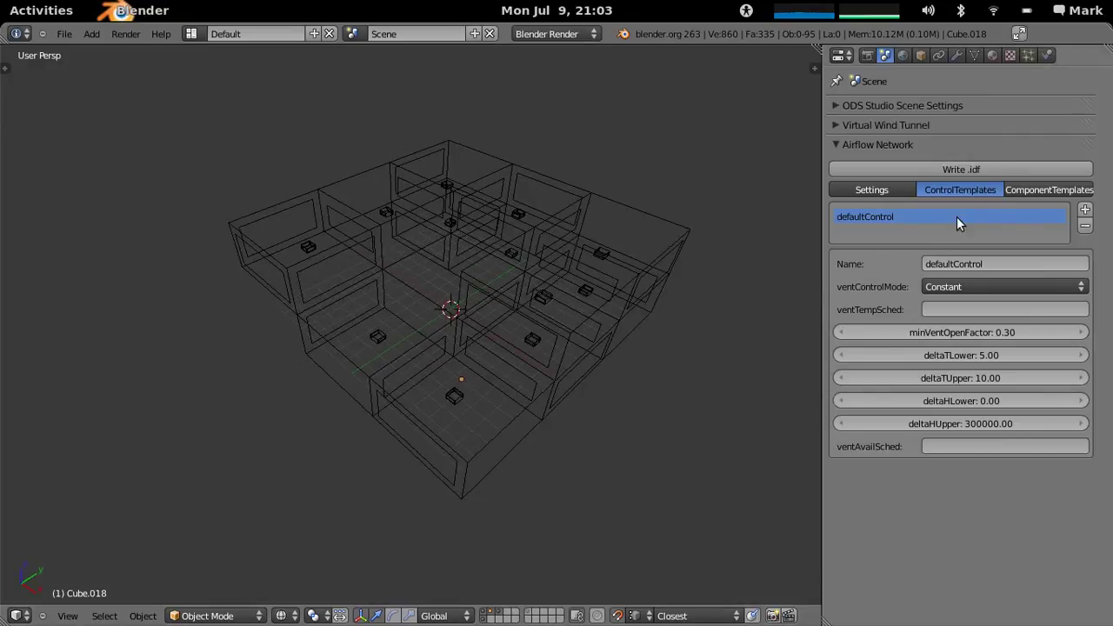
Step: Create a component template named defaultComponent with two opening factors
click(1022, 192)
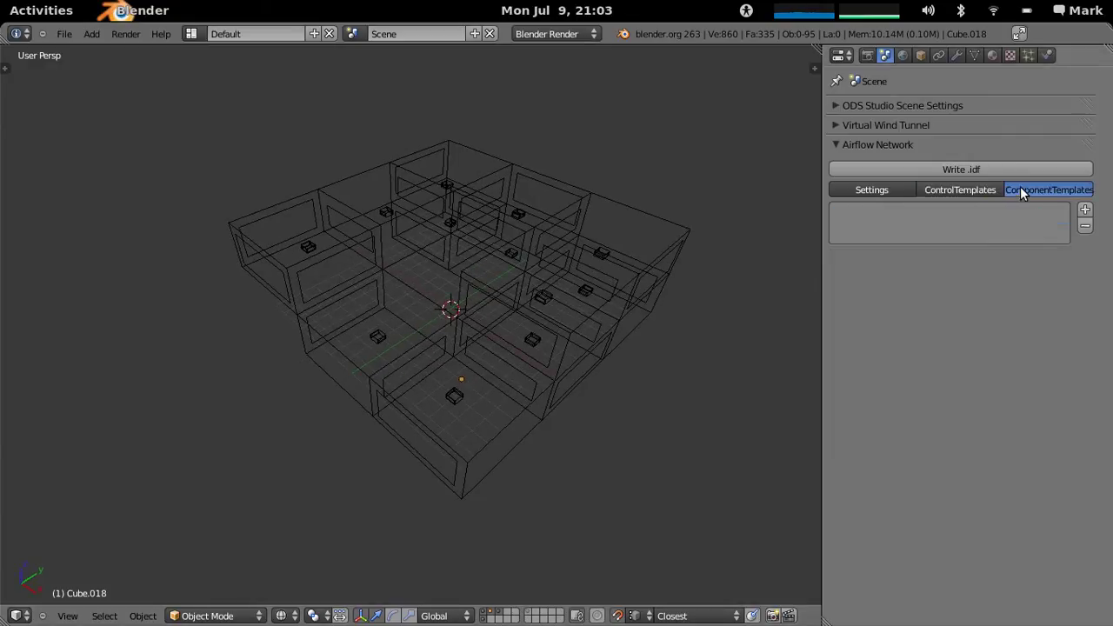
click(1085, 211)
click(1002, 261)
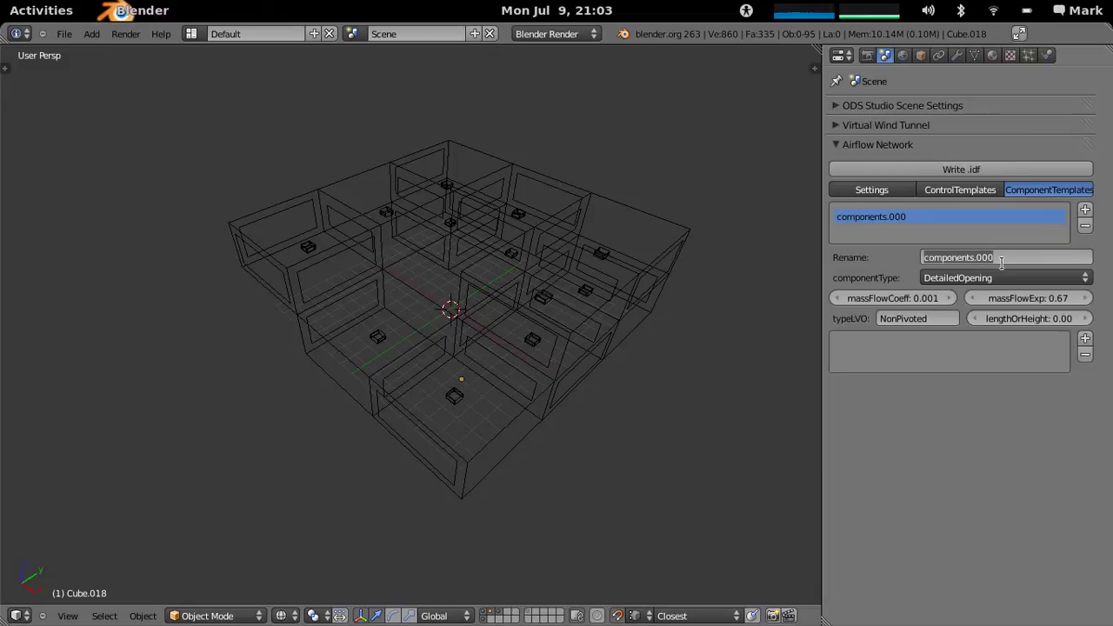
text(defaultComponent)
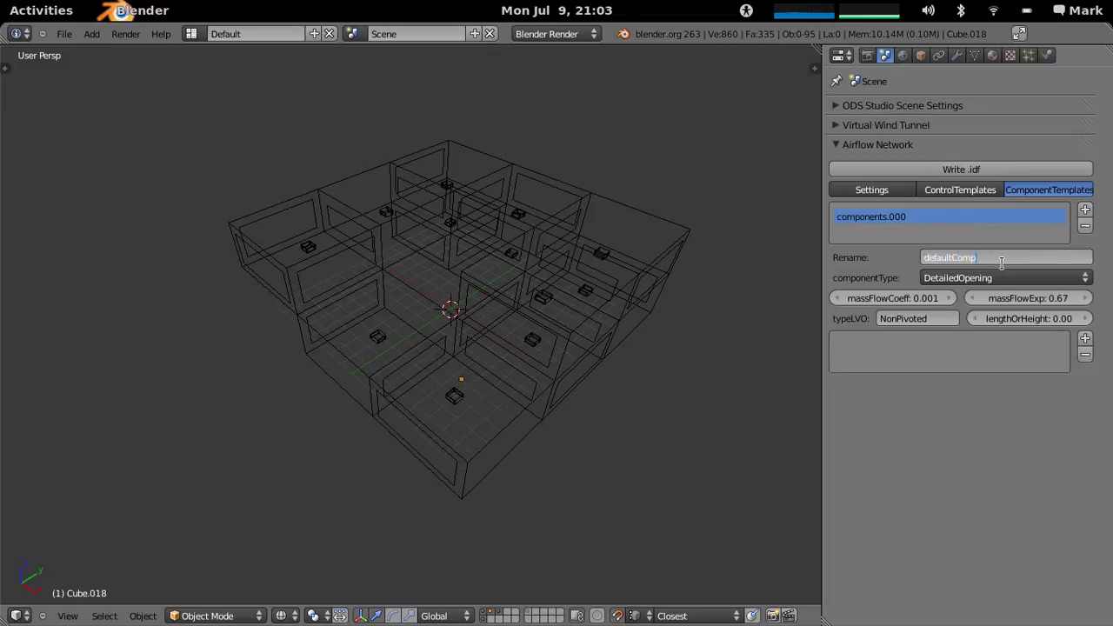
key(Return)
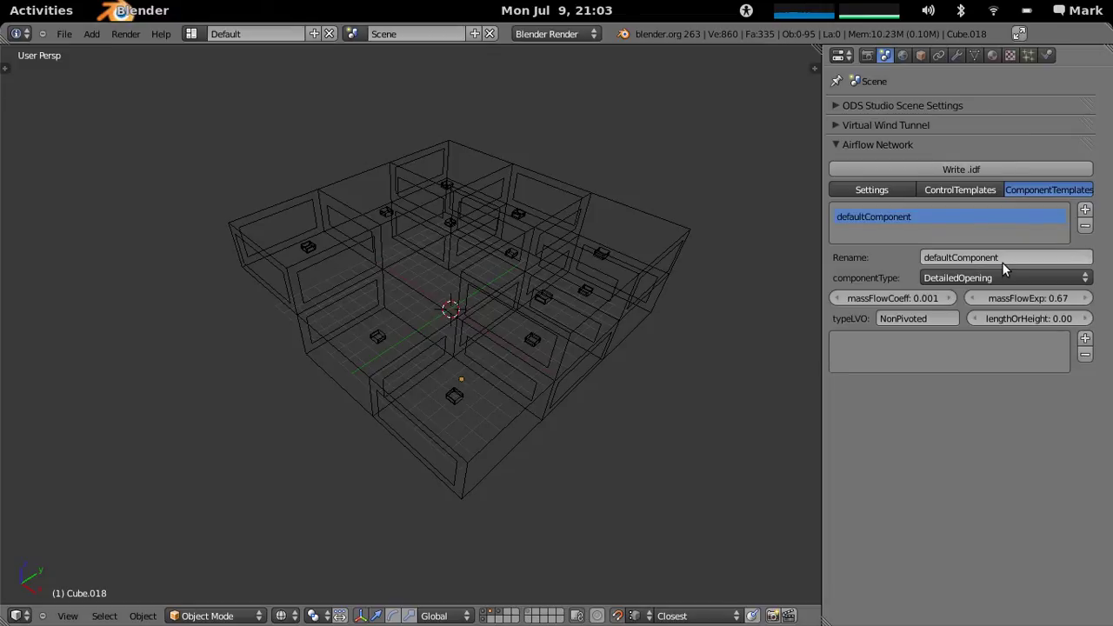
click(1086, 338)
click(1085, 338)
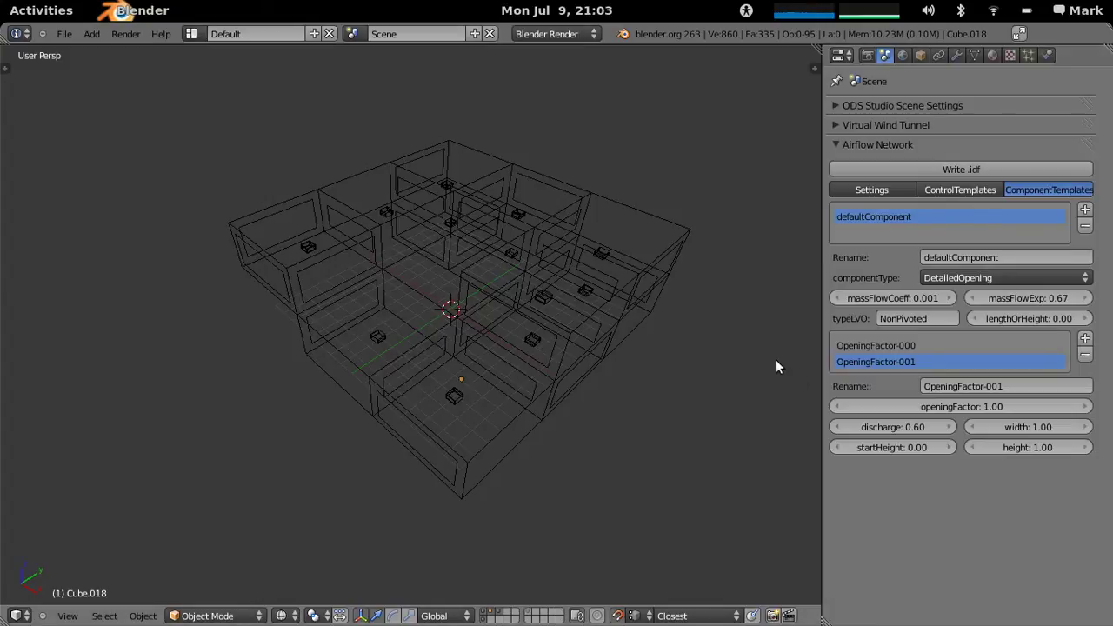
scroll(537, 395, up, 4)
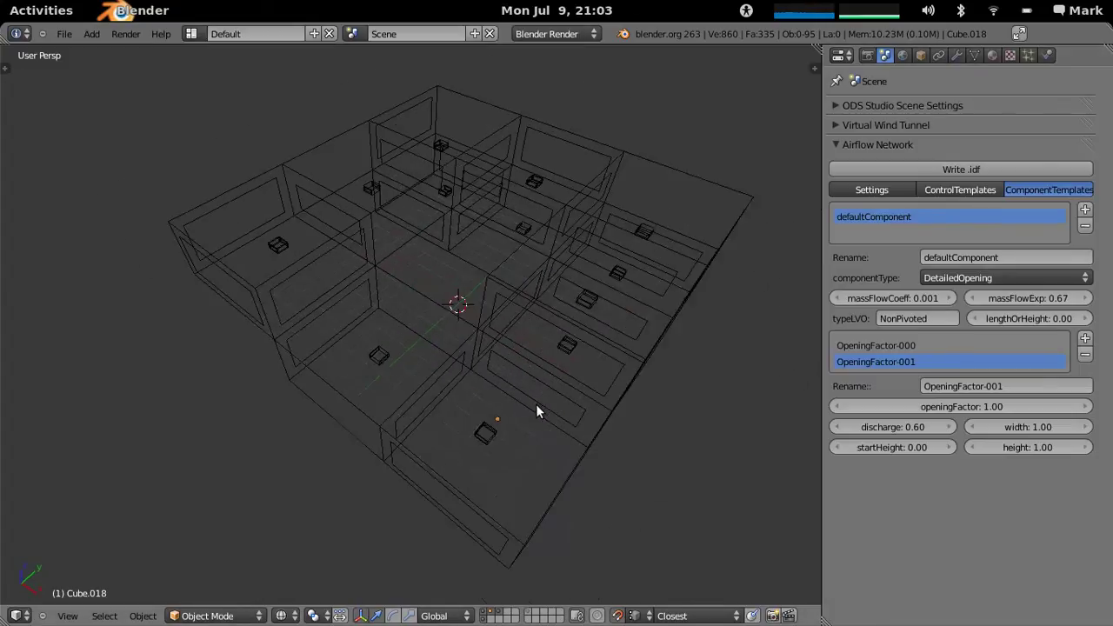
scroll(509, 379, down, 4)
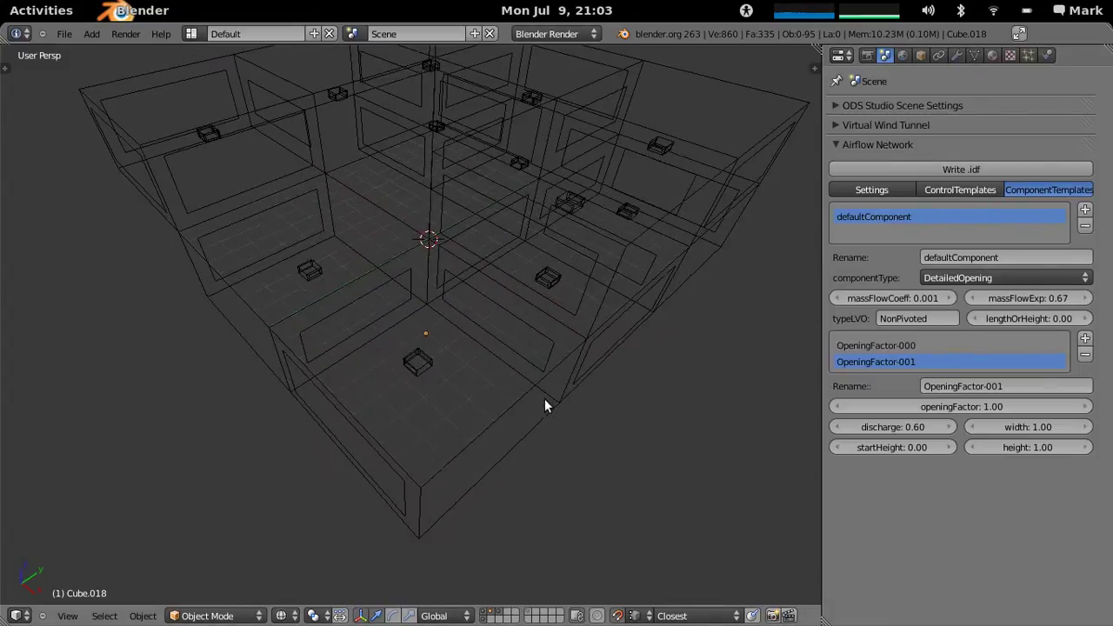
middle_drag(499, 416, 508, 409)
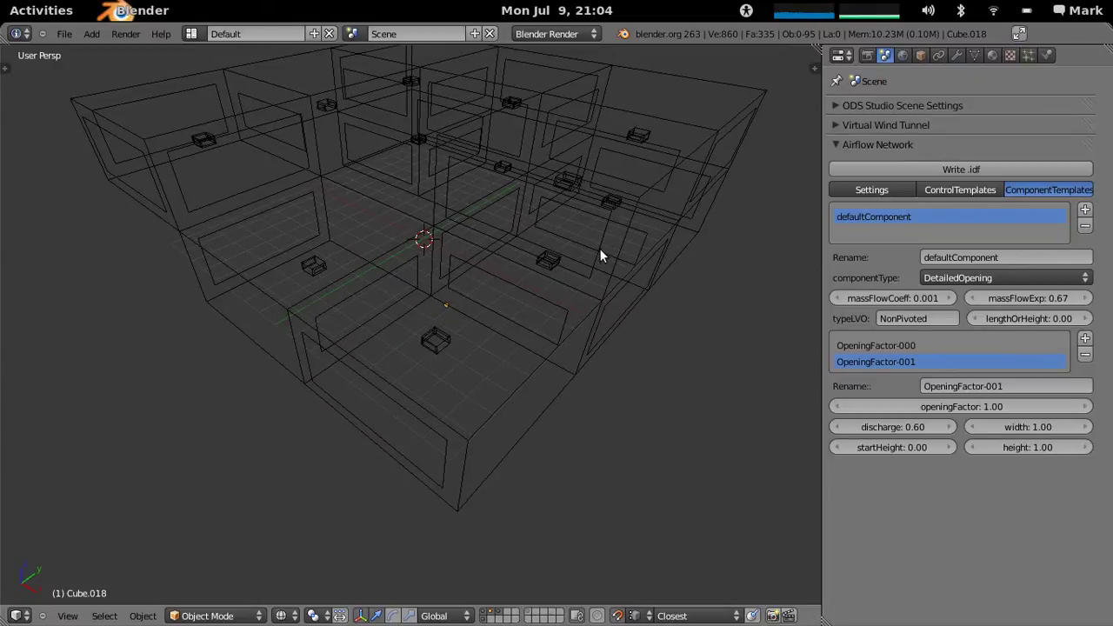
middle_drag(599, 250, 607, 280)
Step: Show the object Airflow Network settings and assign defaultComponent to the opening Cube.069
click(921, 54)
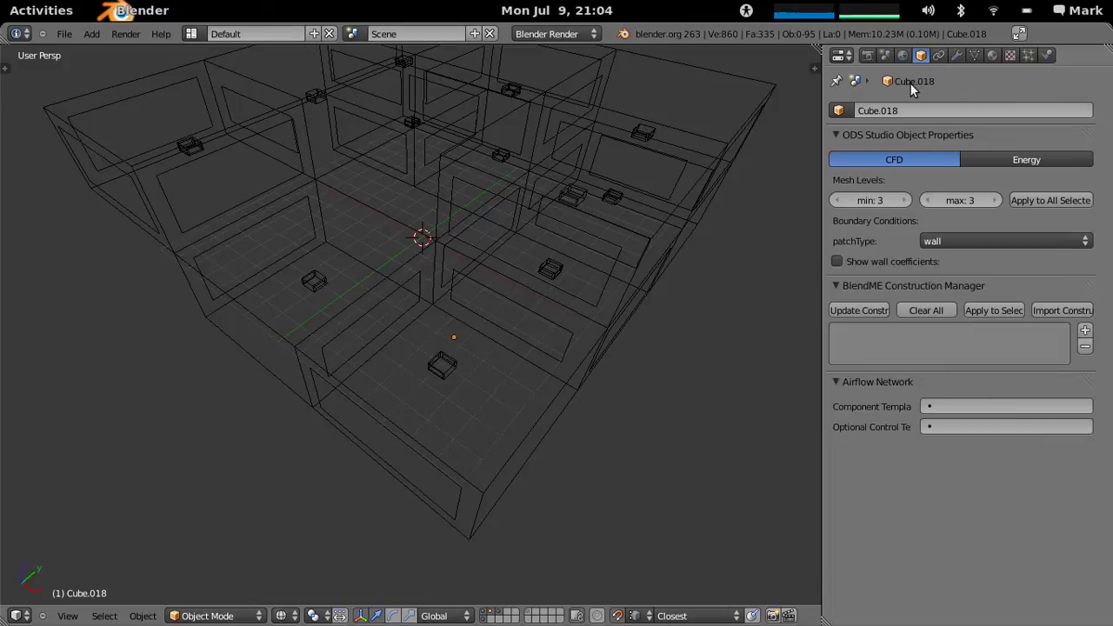
click(853, 138)
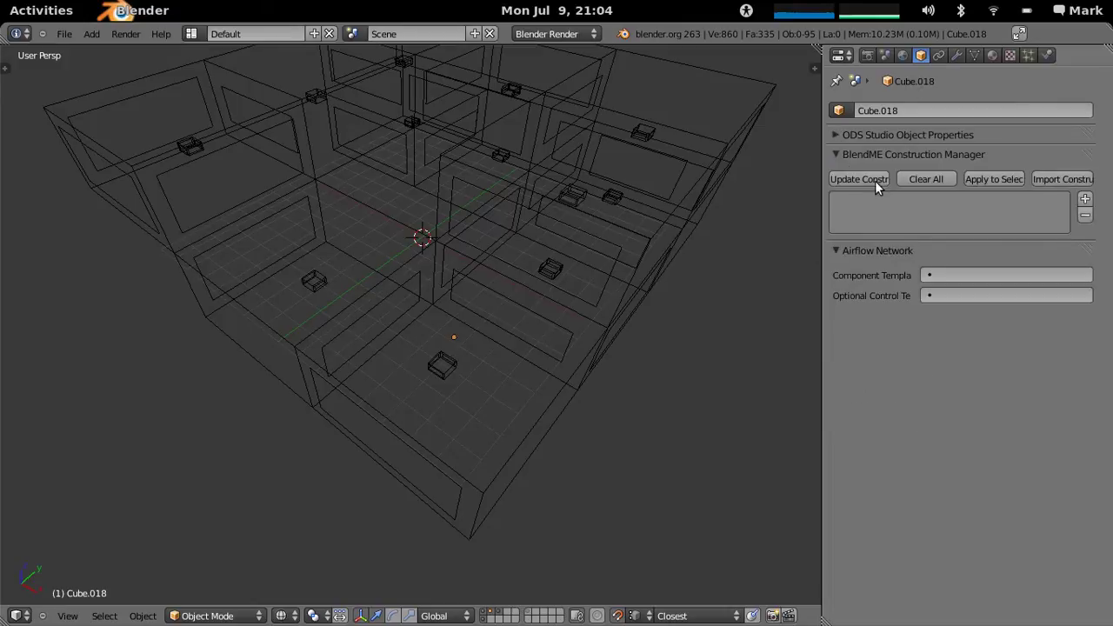
click(838, 156)
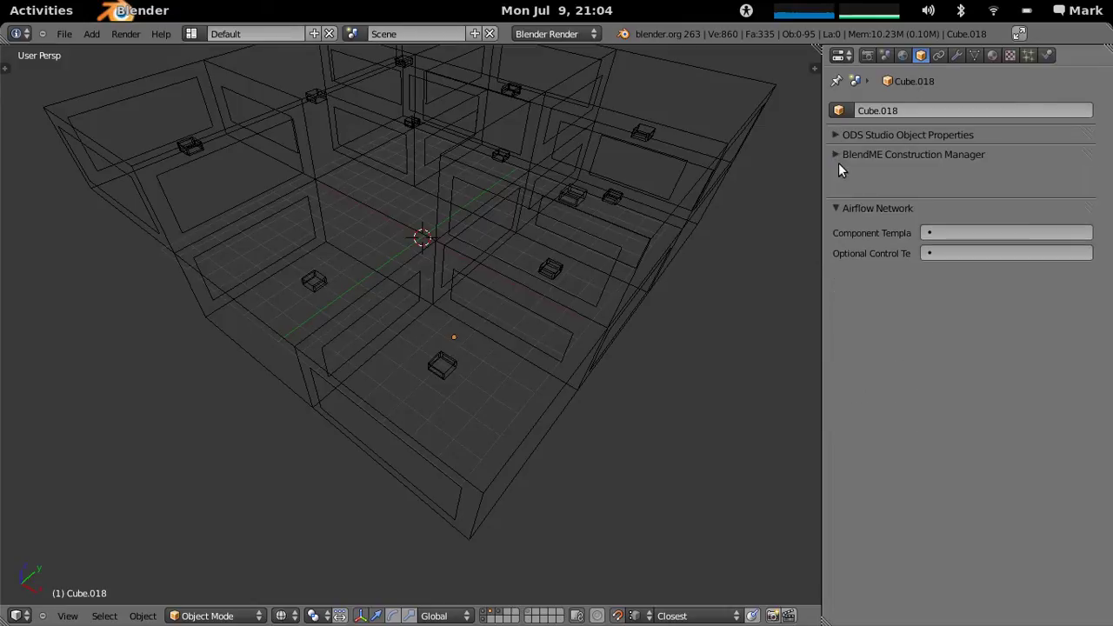
right_click(456, 366)
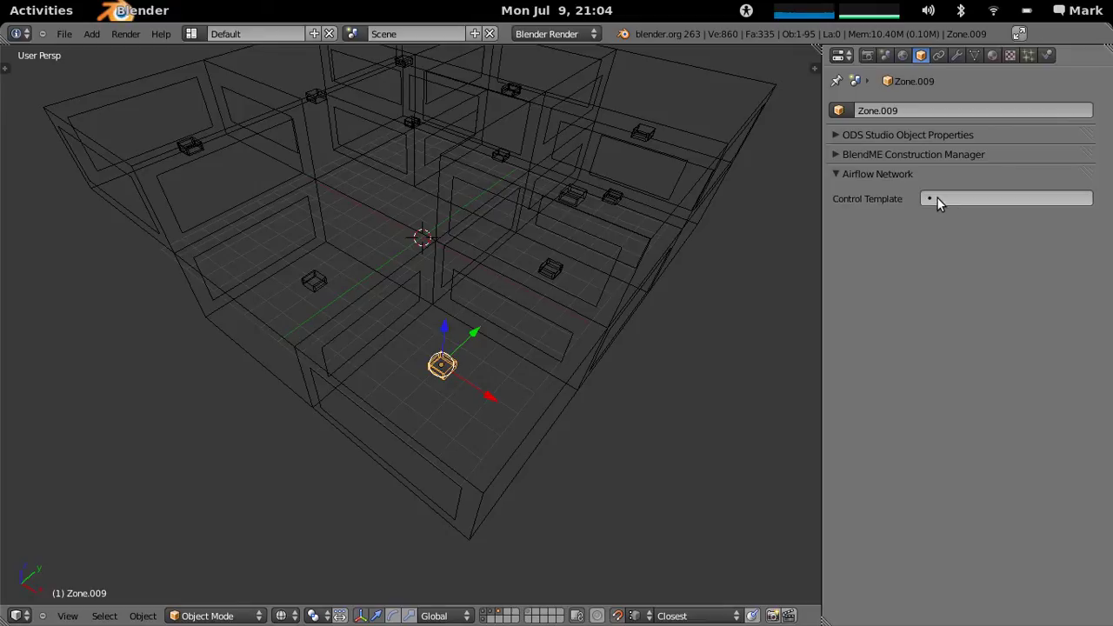
right_click(409, 447)
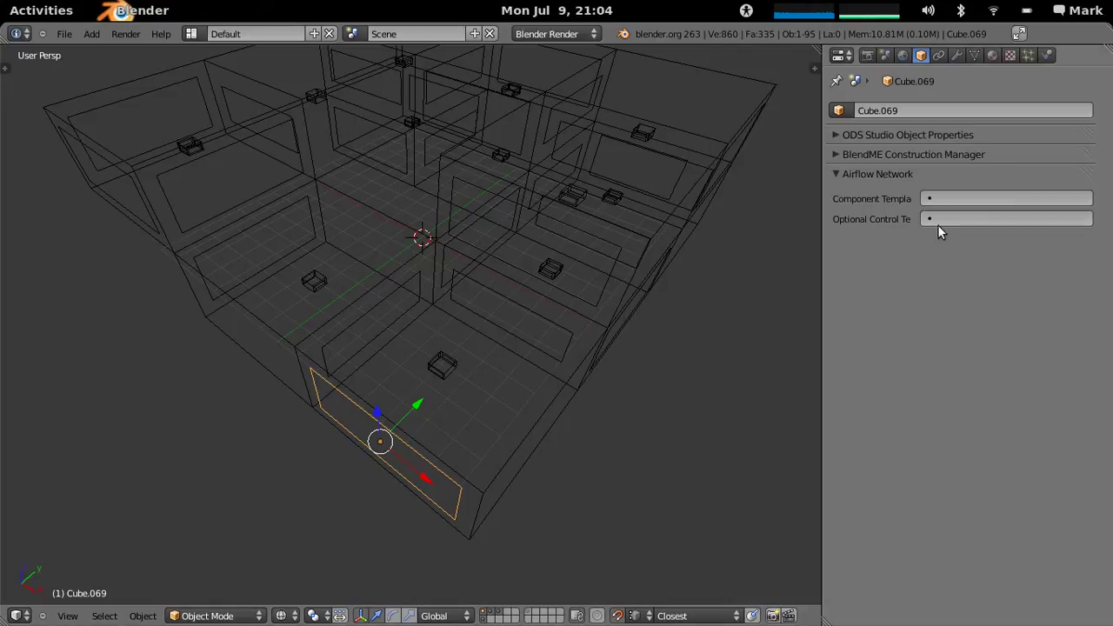
middle_drag(576, 381, 880, 246)
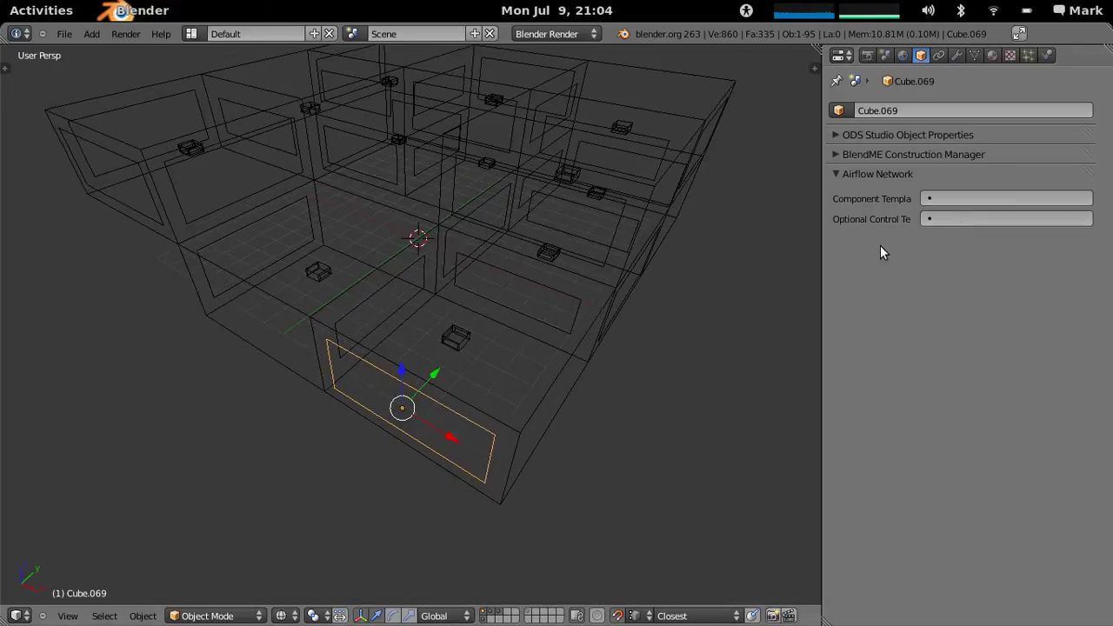
click(939, 199)
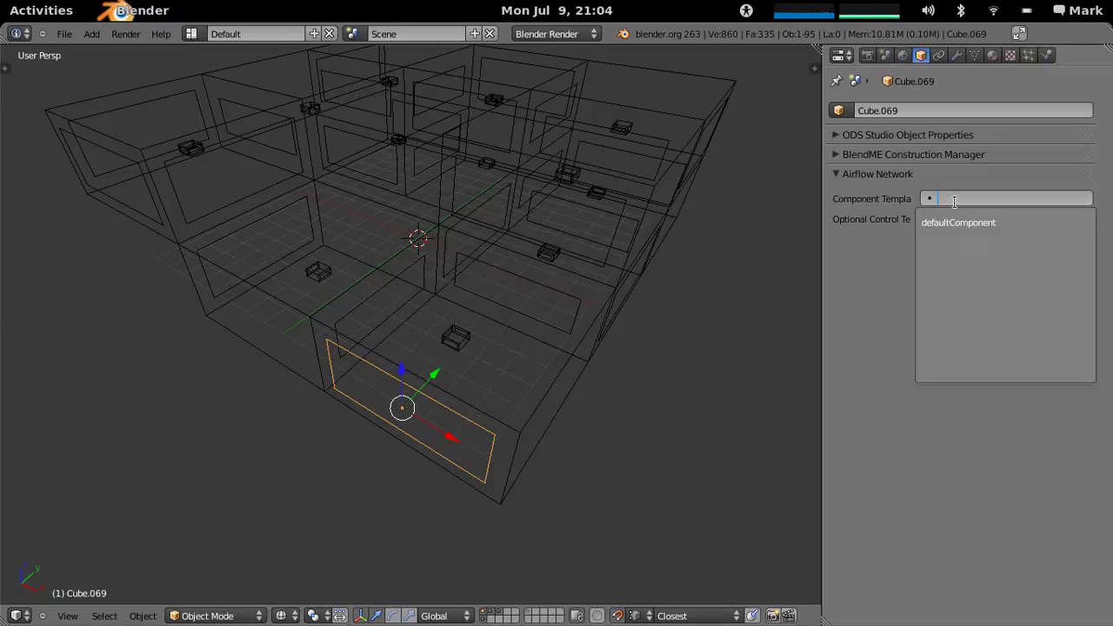
click(957, 219)
middle_drag(506, 367, 654, 289)
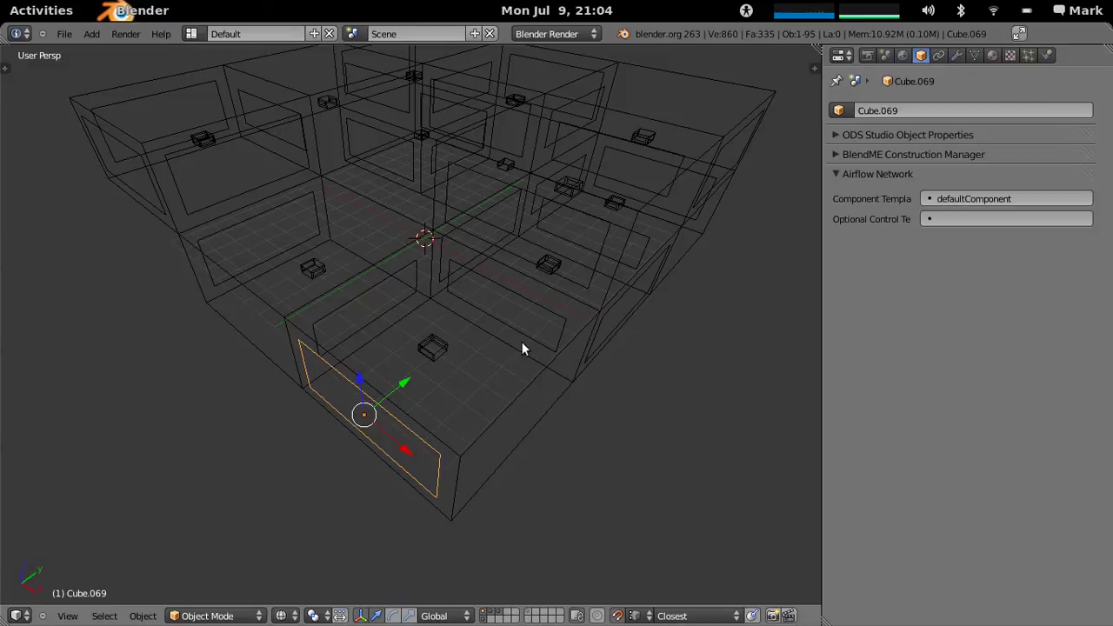
Step: Assign the defaultControl template to the zone Zone.009
right_click(446, 374)
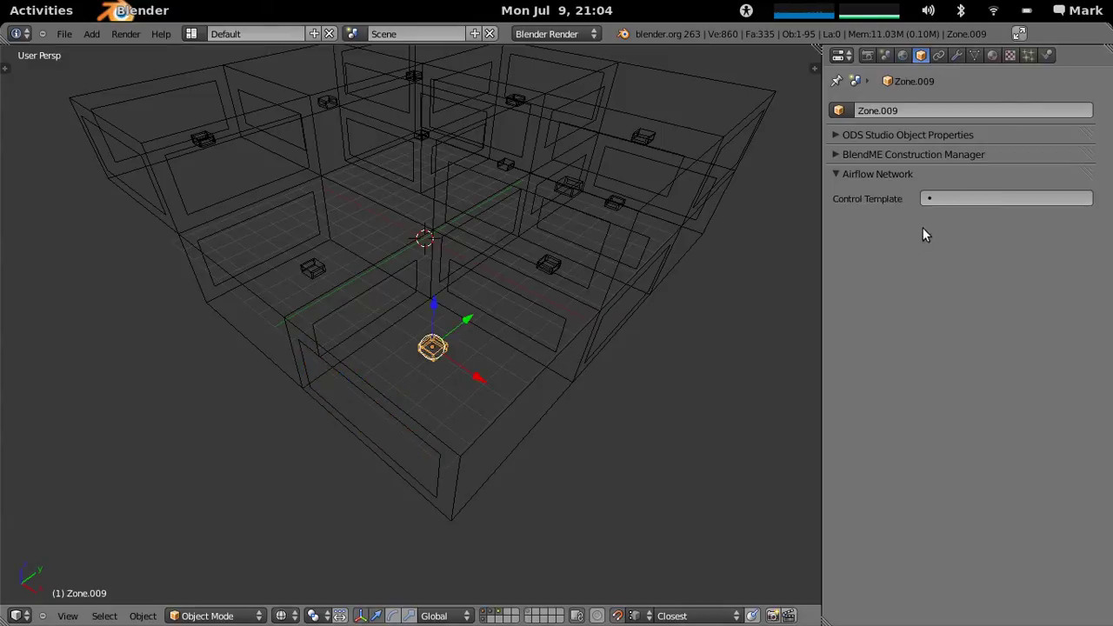
click(939, 199)
click(951, 222)
middle_drag(391, 414, 468, 371)
middle_drag(600, 244, 415, 348)
middle_drag(520, 345, 317, 337)
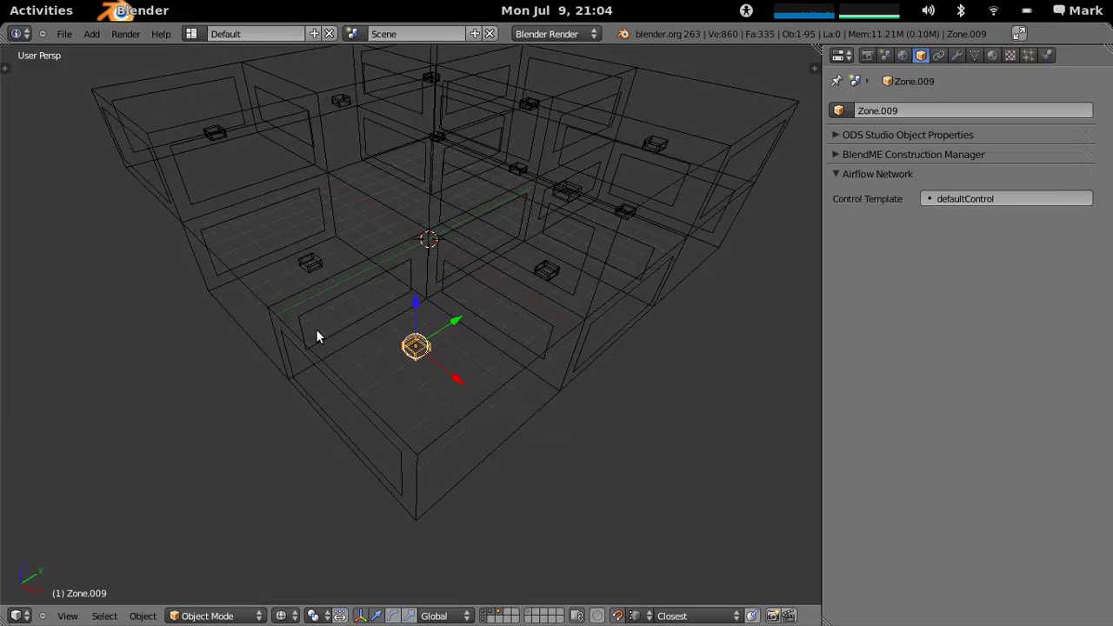
click(815, 68)
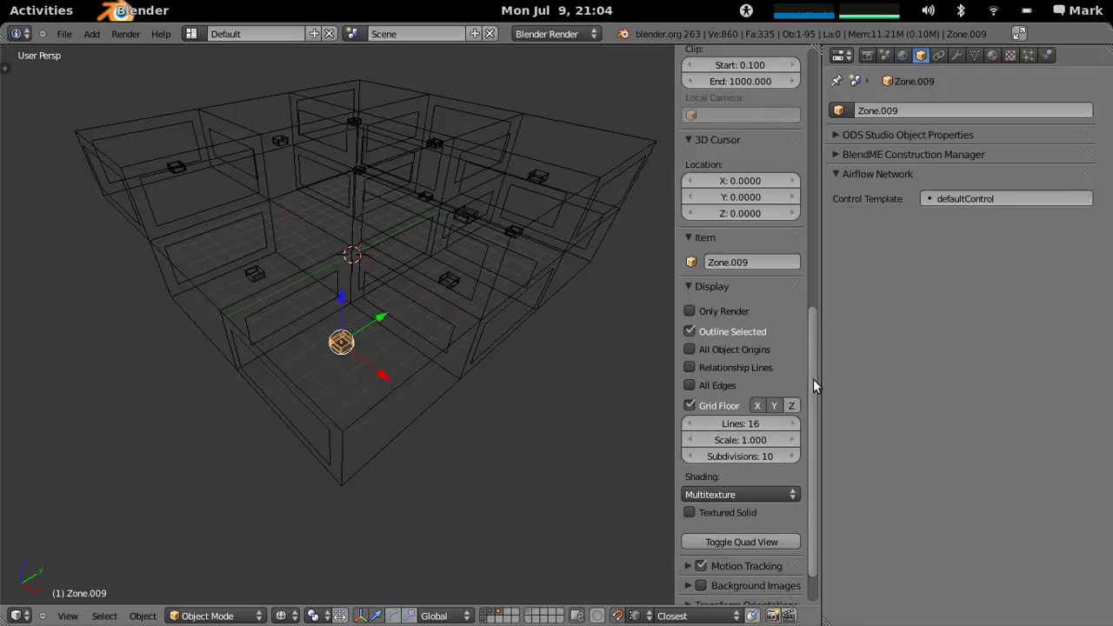
Step: Enable Airflow Network drawing in the viewport side panel and orbit closer to Zone.009
drag(813, 379, 815, 421)
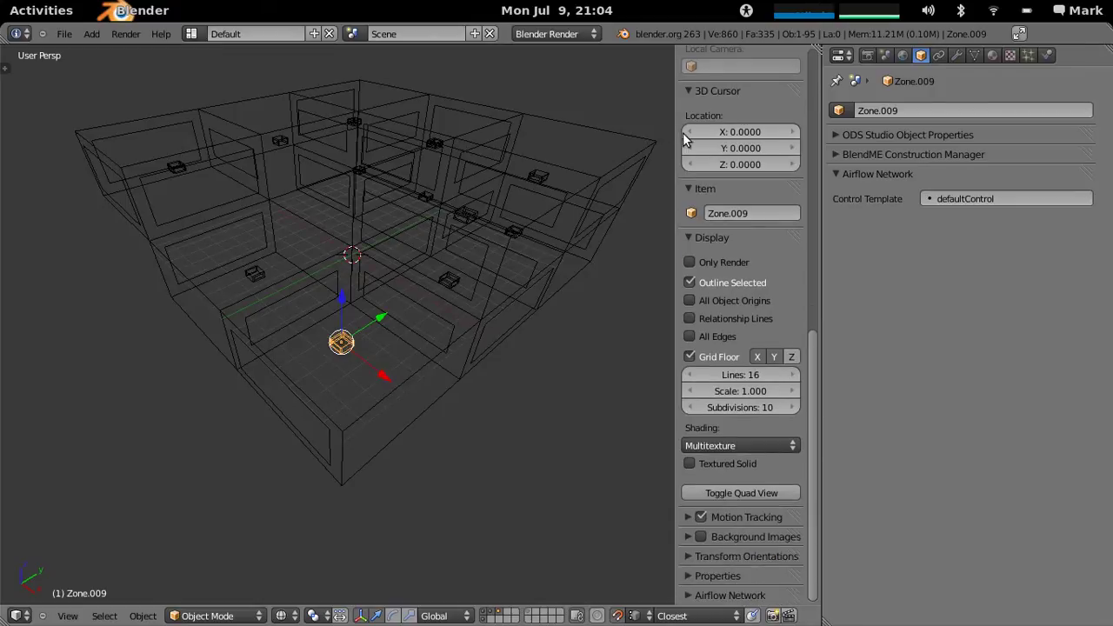
click(692, 596)
scroll(807, 487, down, 2)
click(720, 568)
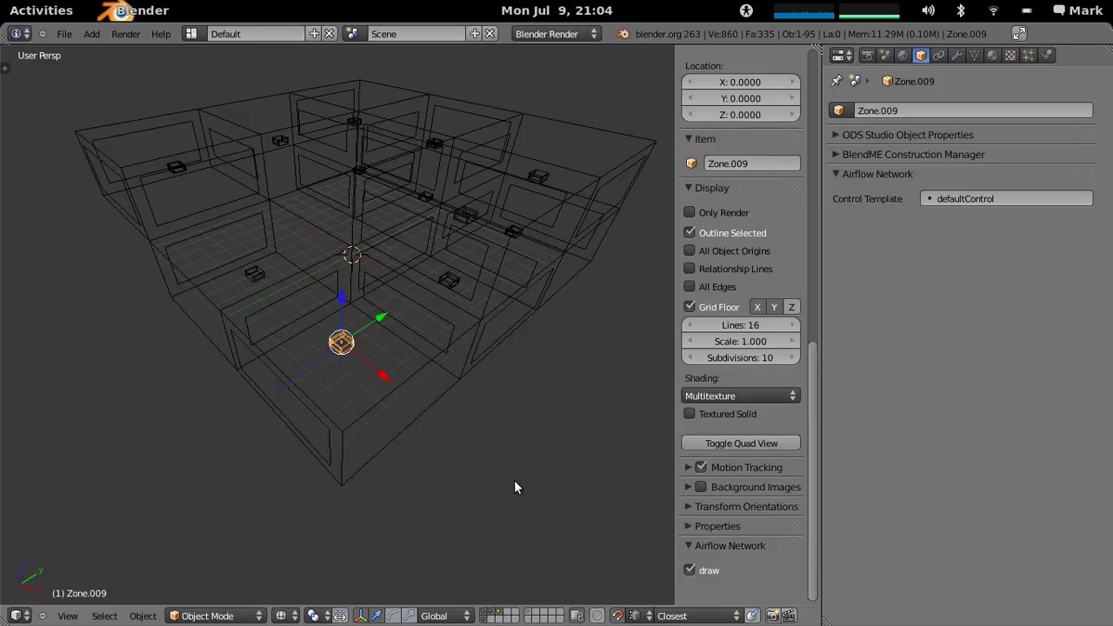
scroll(433, 390, up, 5)
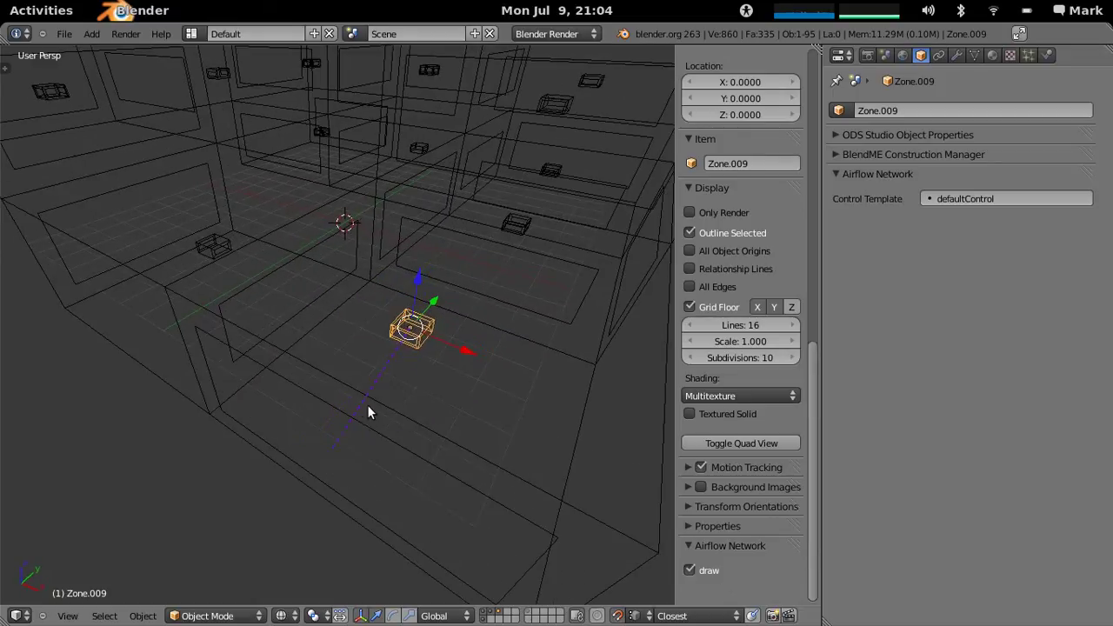
middle_drag(441, 412, 461, 319)
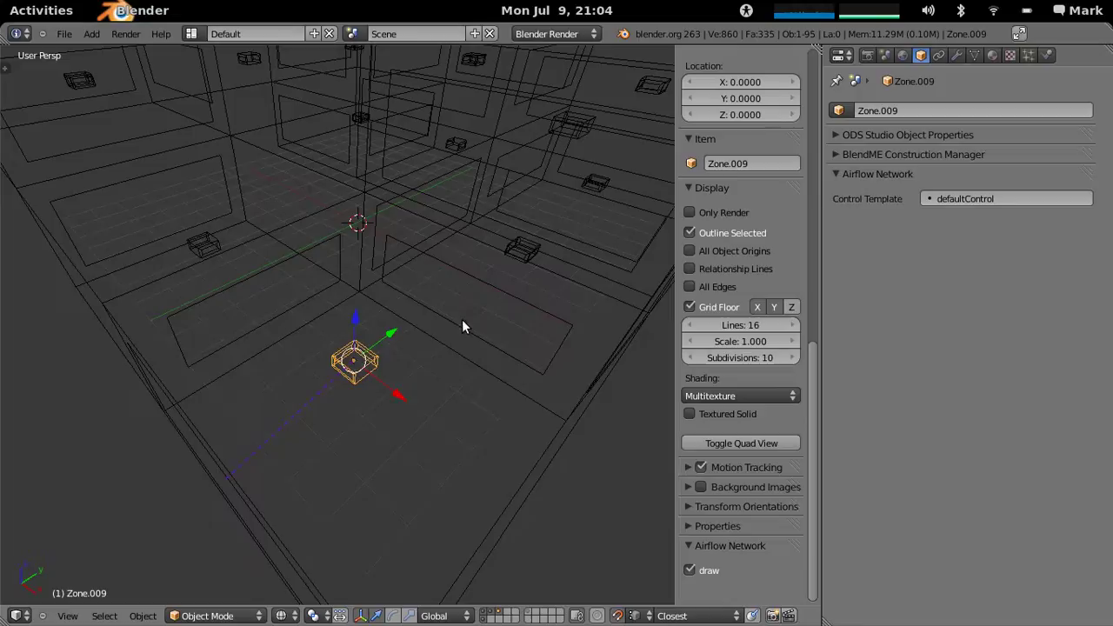
Step: Assign defaultComponent to plane Cube.064 and defaultControl to zone Zone.004
right_click(450, 318)
right_click(451, 318)
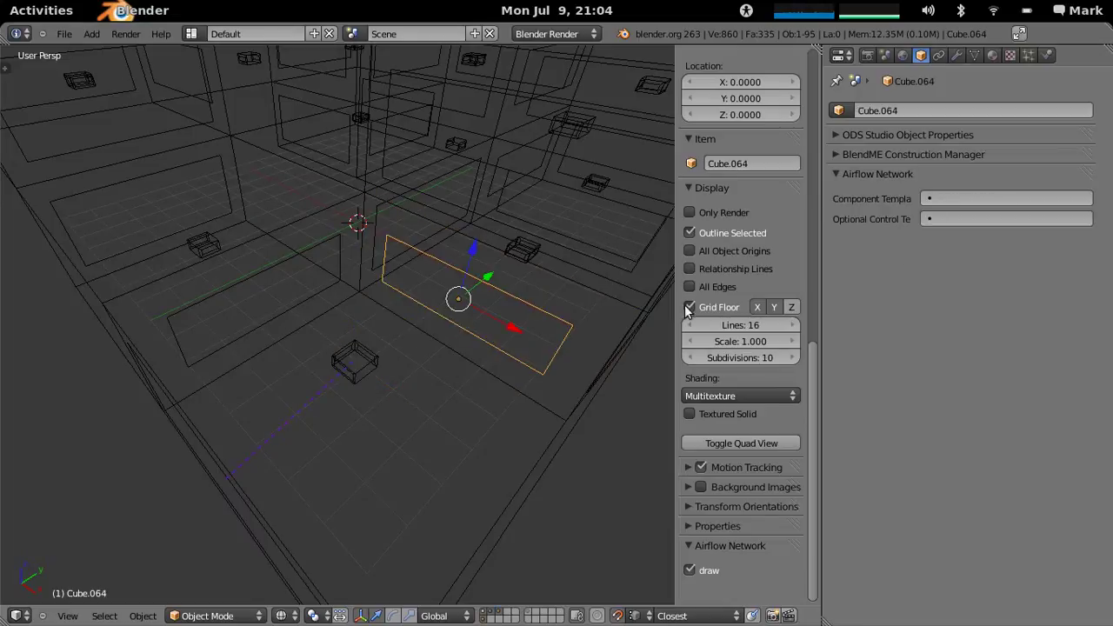
click(951, 205)
click(957, 221)
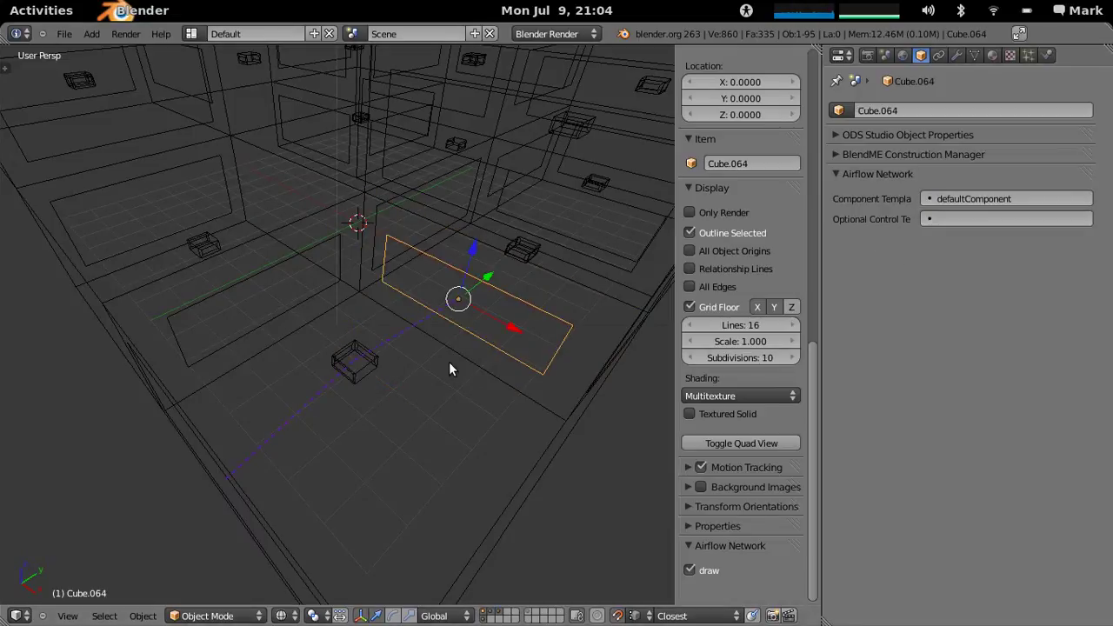
middle_drag(445, 363, 338, 345)
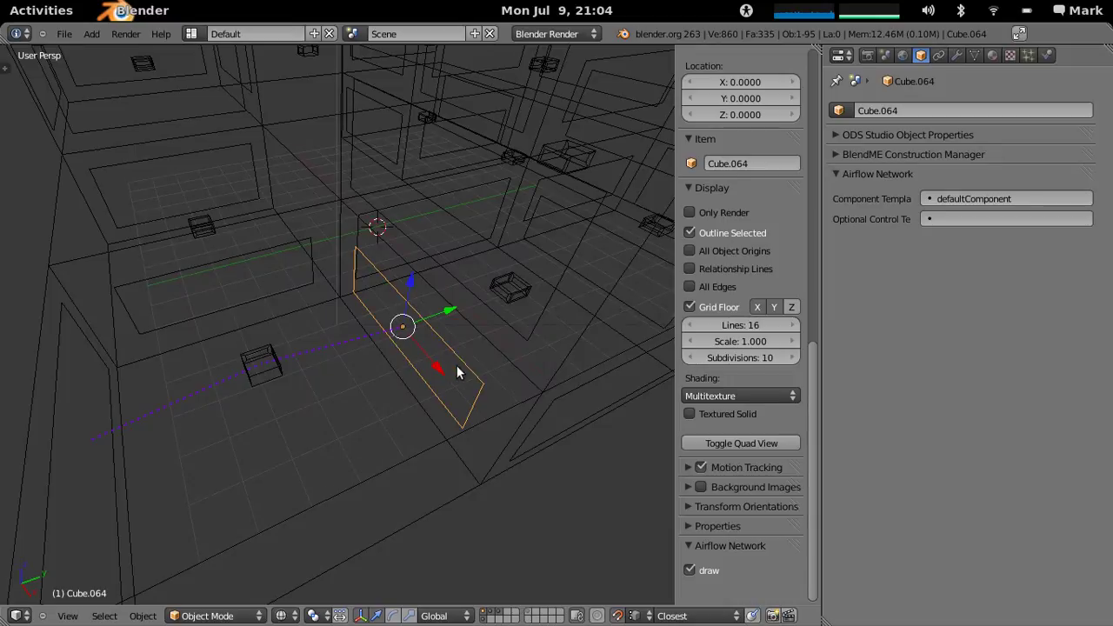
middle_drag(457, 372, 375, 345)
right_click(375, 342)
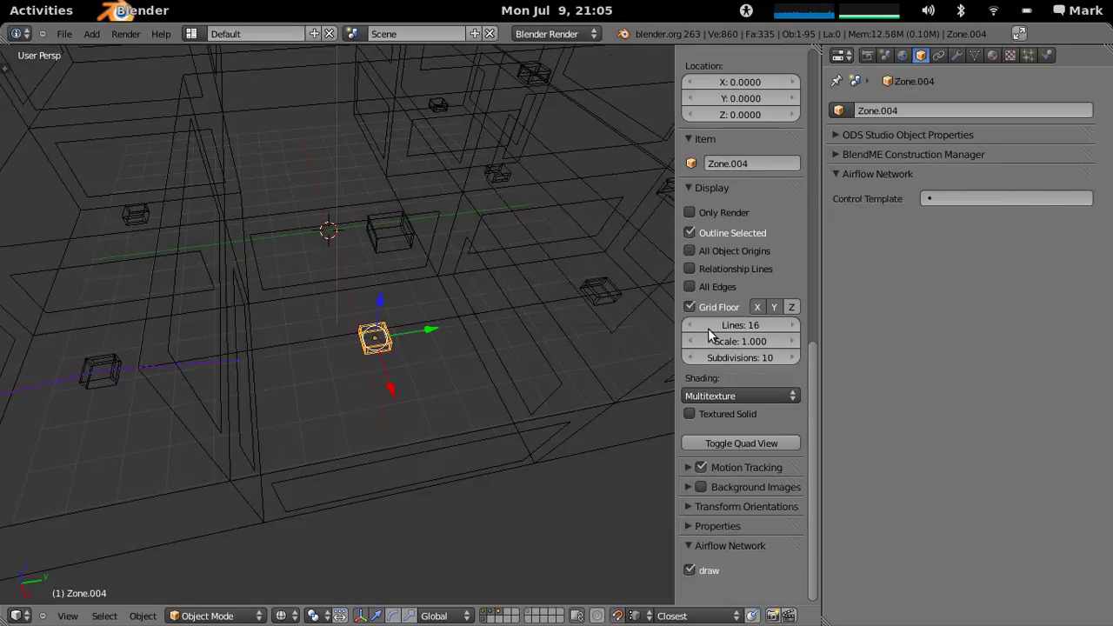
click(941, 202)
click(940, 218)
Step: Assign defaultComponent to plane Cube.065 and defaultControl to zone Zone.010
middle_drag(397, 430, 417, 409)
right_click(505, 292)
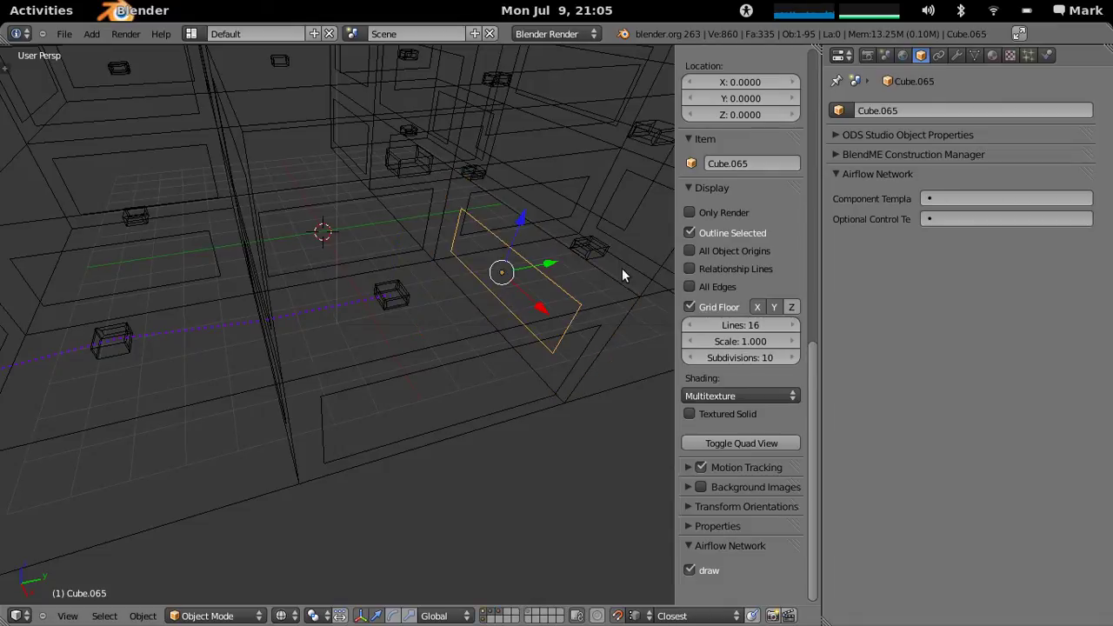
click(946, 199)
click(949, 218)
middle_drag(520, 366, 483, 363)
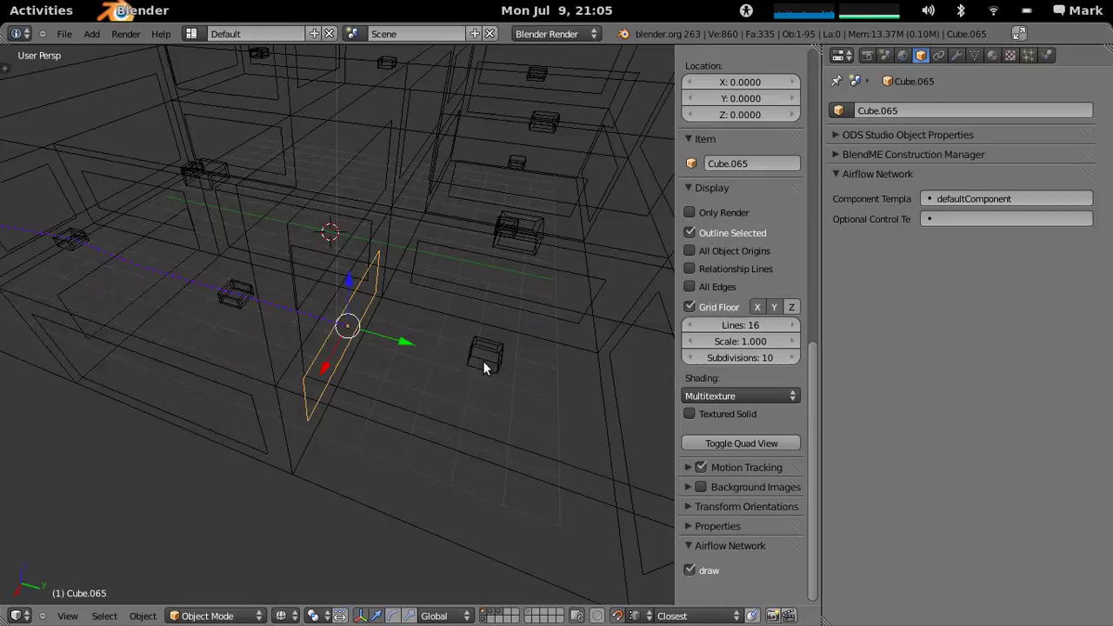
right_click(482, 361)
click(956, 199)
click(925, 225)
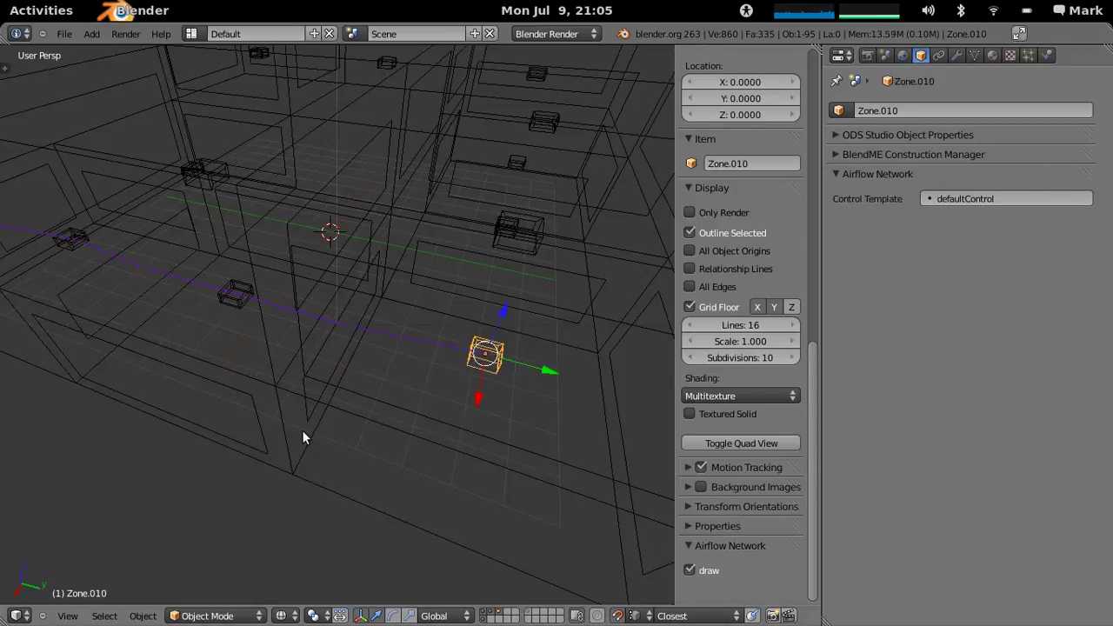
Step: Assign defaultComponent to the opening planes Cube.001 and Cube.079
middle_drag(301, 429, 363, 380)
right_click(371, 371)
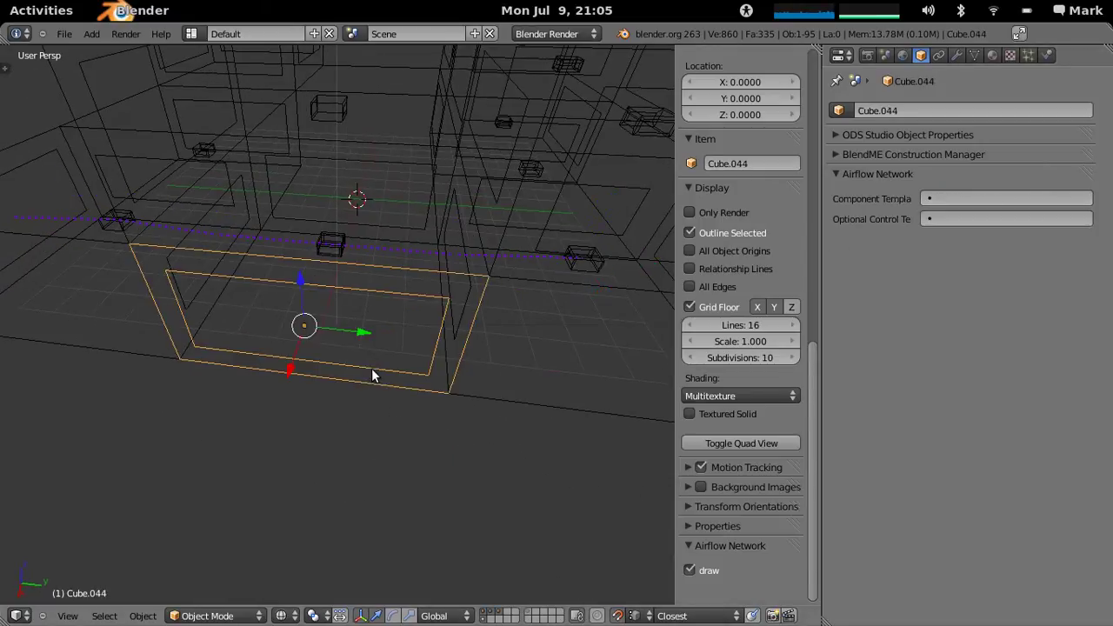
right_click(373, 372)
click(960, 199)
click(960, 220)
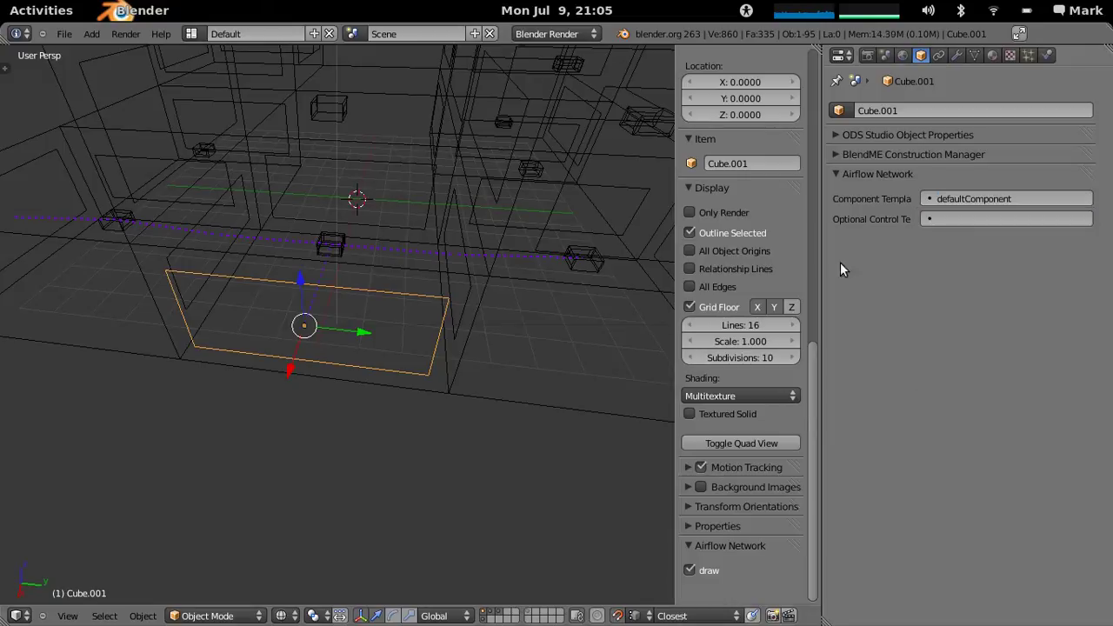
middle_drag(400, 357, 281, 295)
right_click(306, 238)
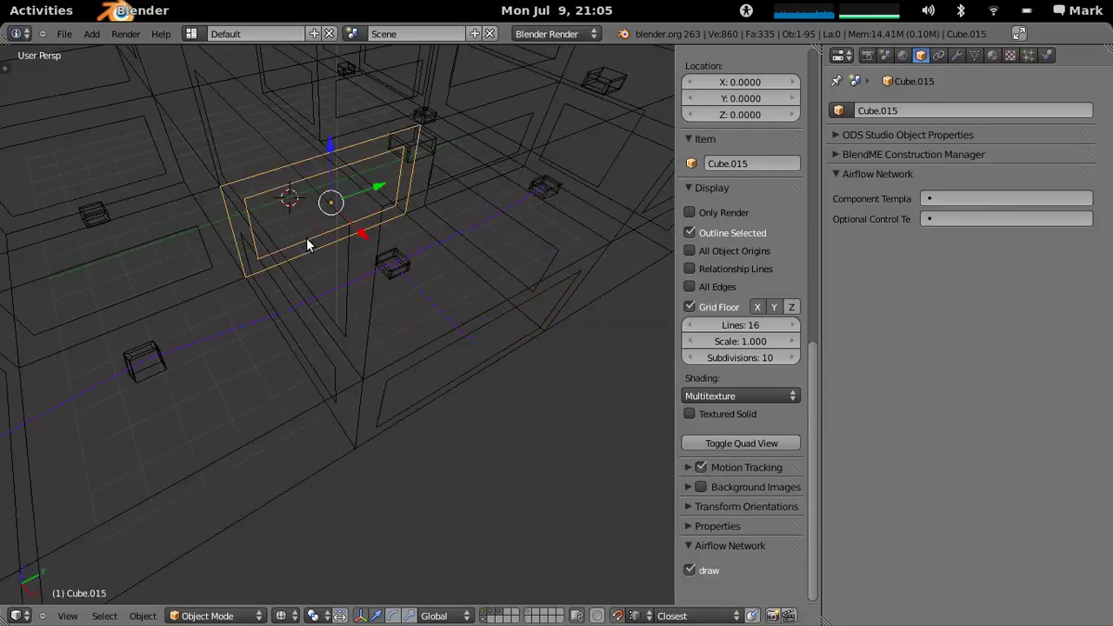
right_click(306, 237)
click(985, 198)
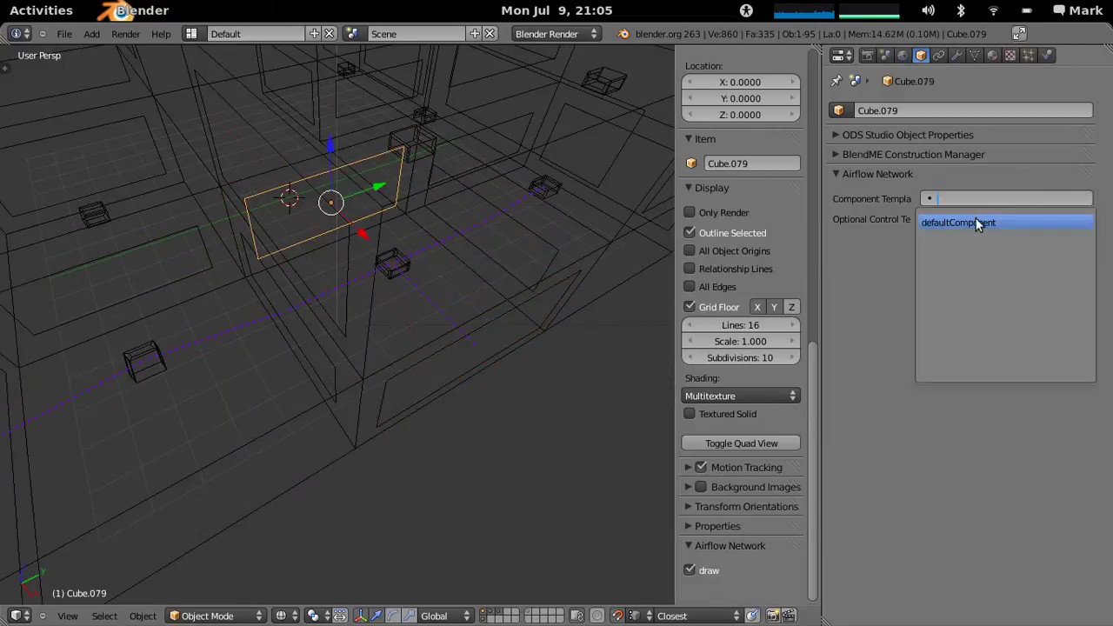
click(984, 221)
Step: Assign defaultComponent to opening Cube.003 and defaultControl to zone Zone.003
middle_drag(413, 330, 345, 295)
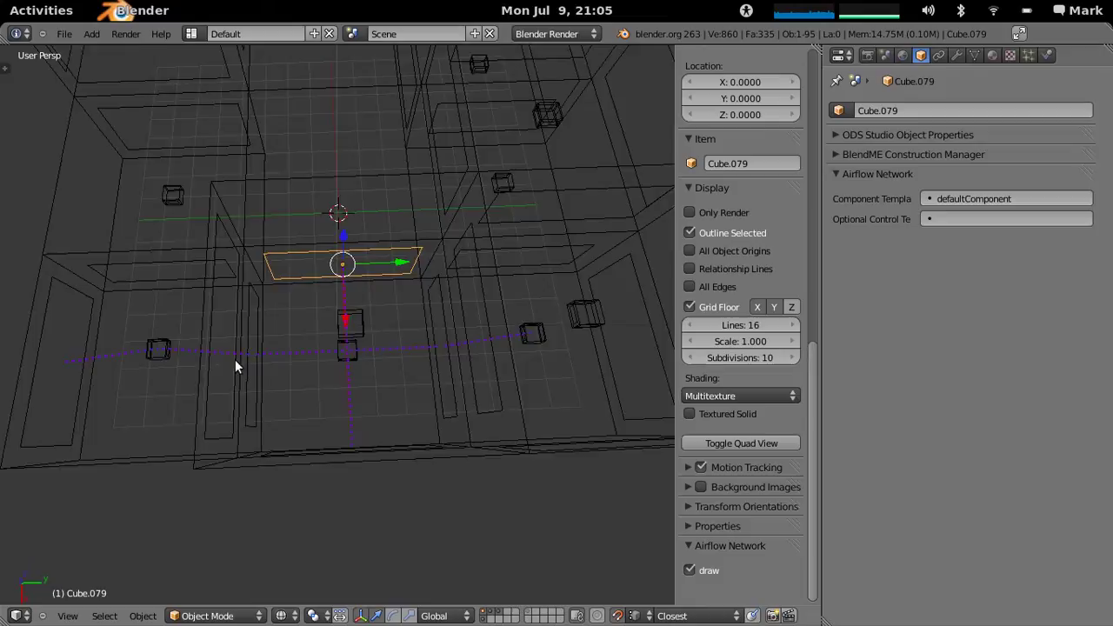
middle_drag(236, 365, 393, 353)
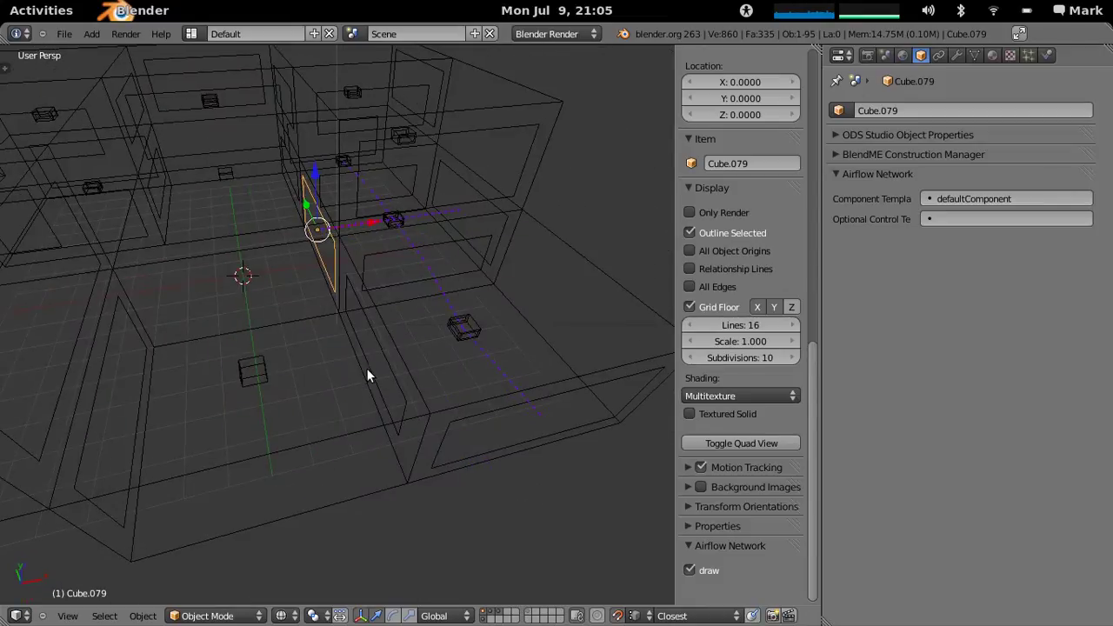
right_click(366, 369)
right_click(372, 372)
click(939, 199)
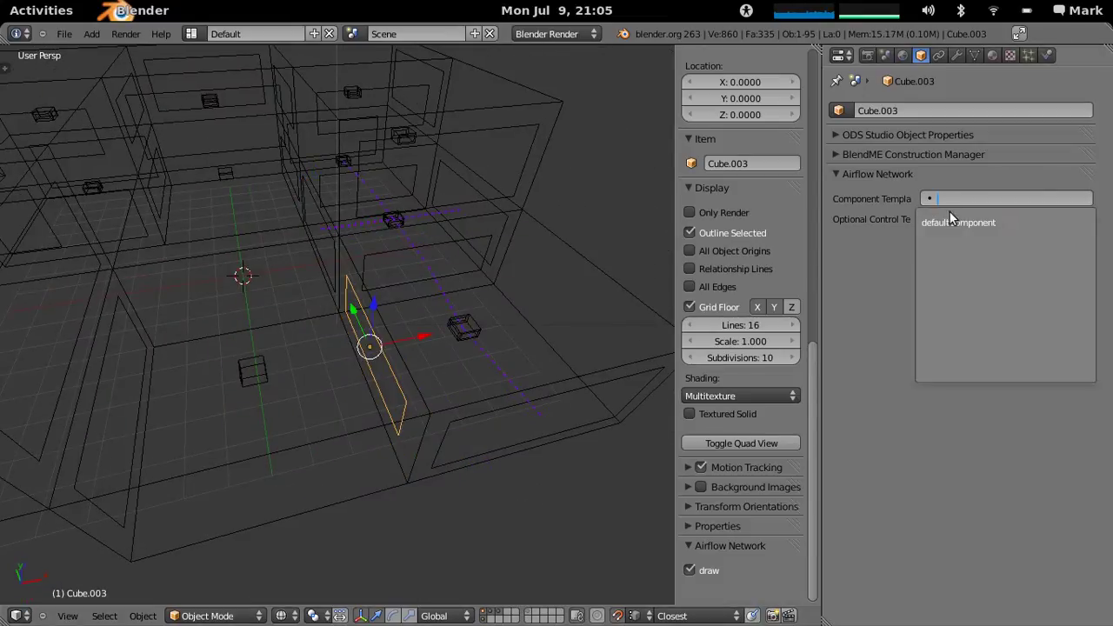
click(959, 223)
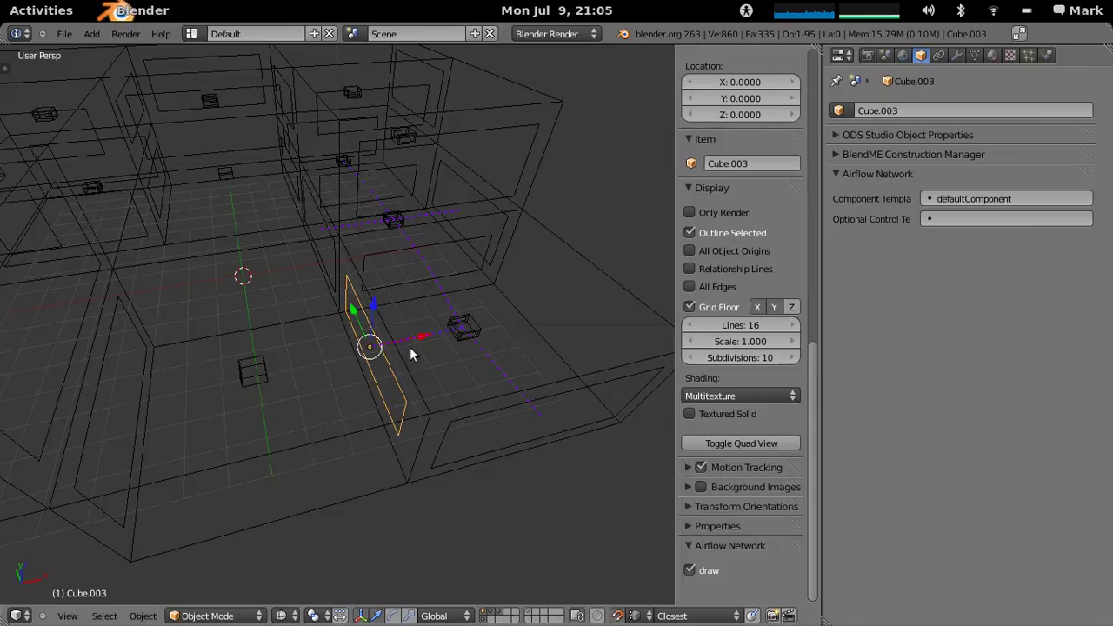
right_click(253, 381)
click(957, 199)
click(956, 219)
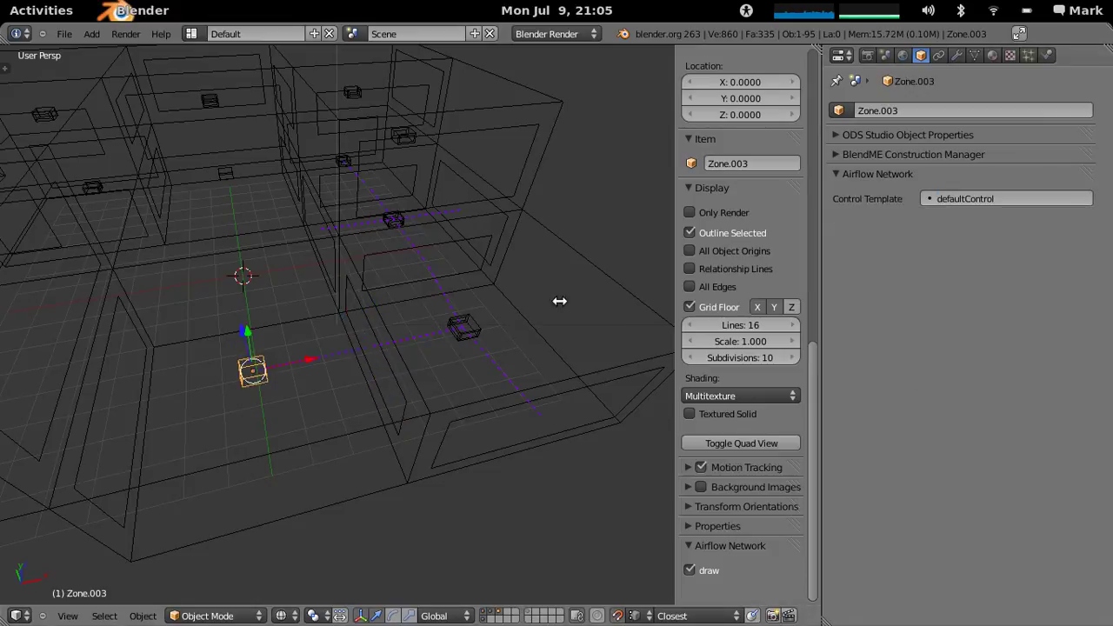
Step: Assign defaultComponent to the left wall panel Cube.077
right_click(138, 426)
right_click(131, 423)
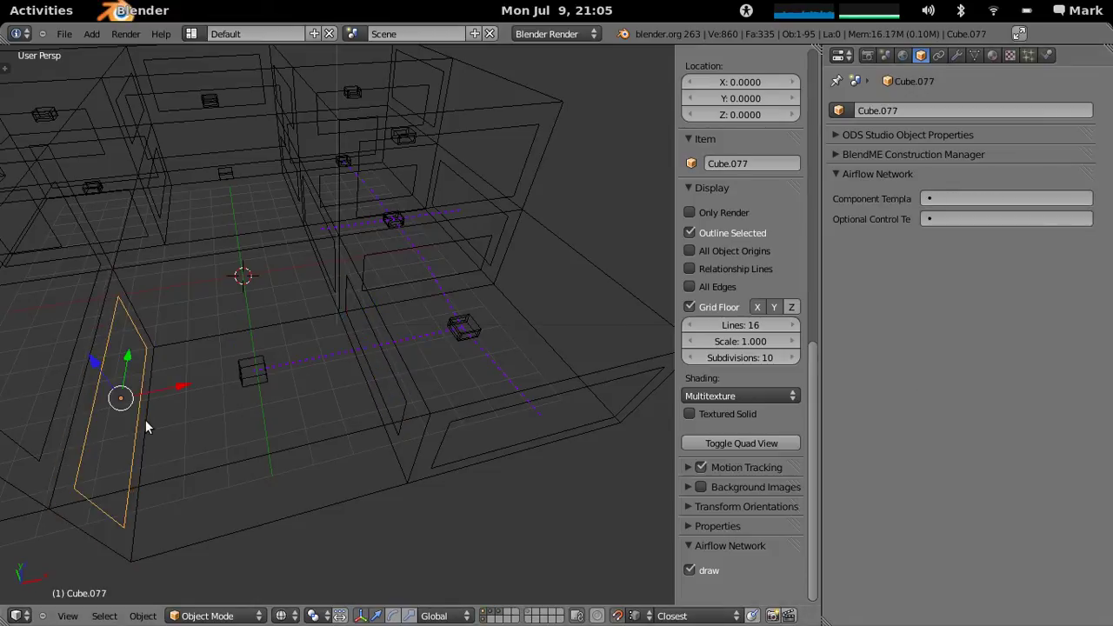
click(950, 198)
click(947, 218)
middle_drag(504, 338, 283, 352)
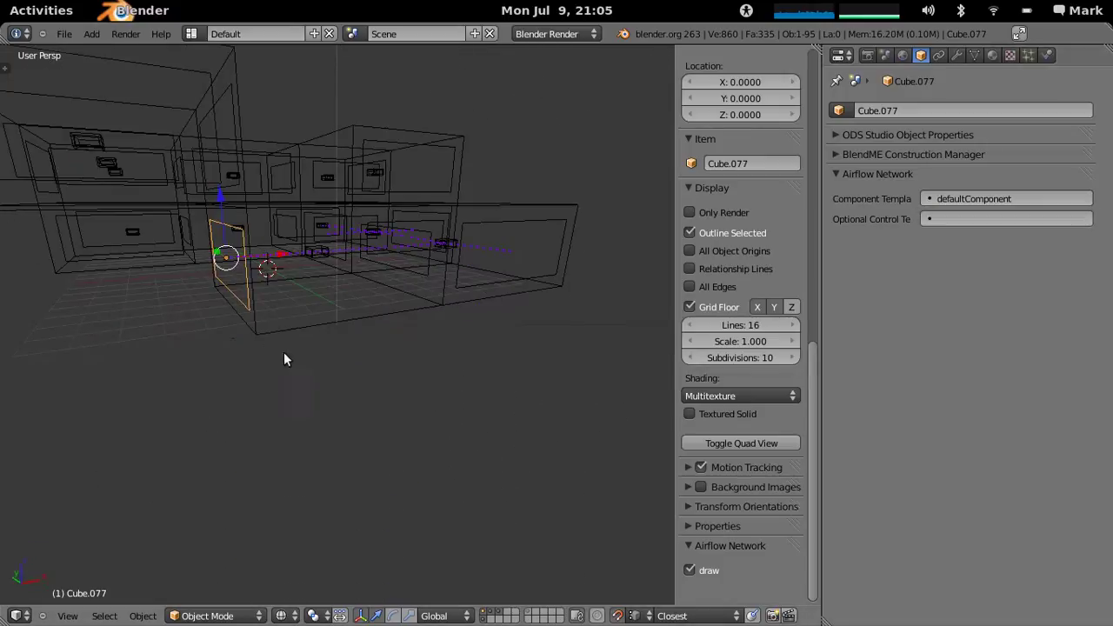
Step: Assign defaultComponent to the Cube.075 panel and the Cube.002 floor panel
middle_drag(270, 310, 322, 336)
right_click(324, 337)
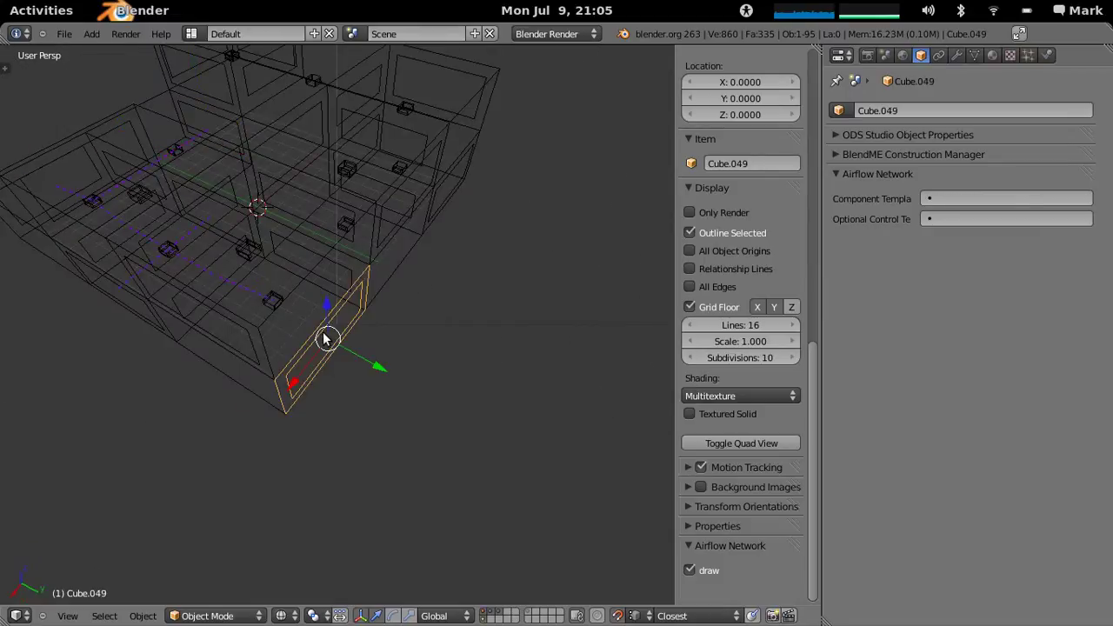
right_click(324, 339)
click(974, 198)
click(965, 219)
middle_drag(663, 282, 374, 350)
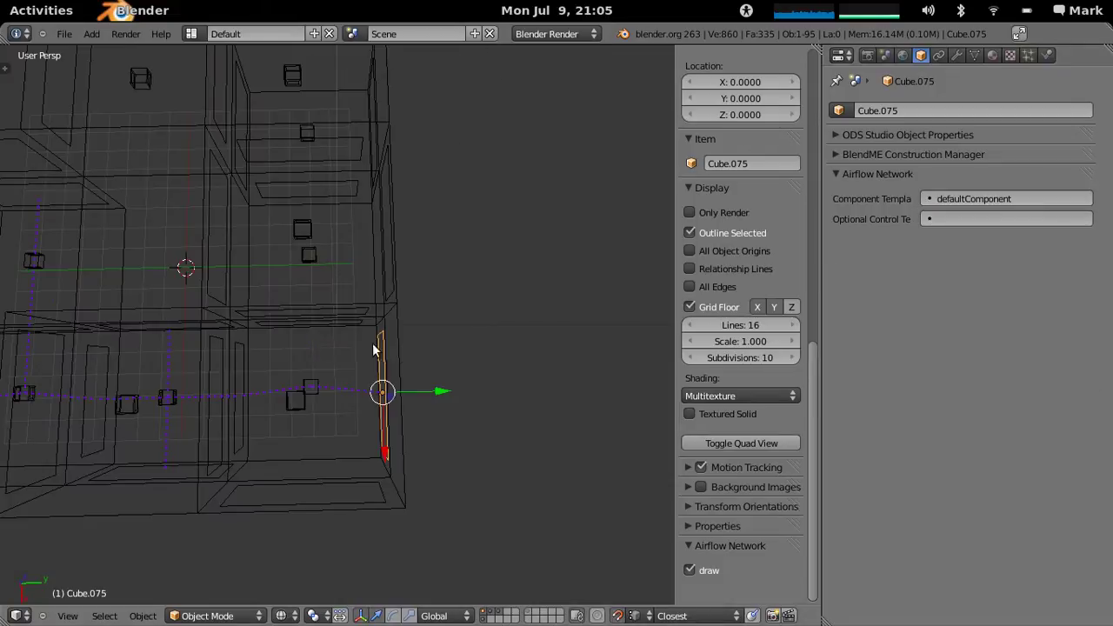
middle_drag(284, 361, 302, 287)
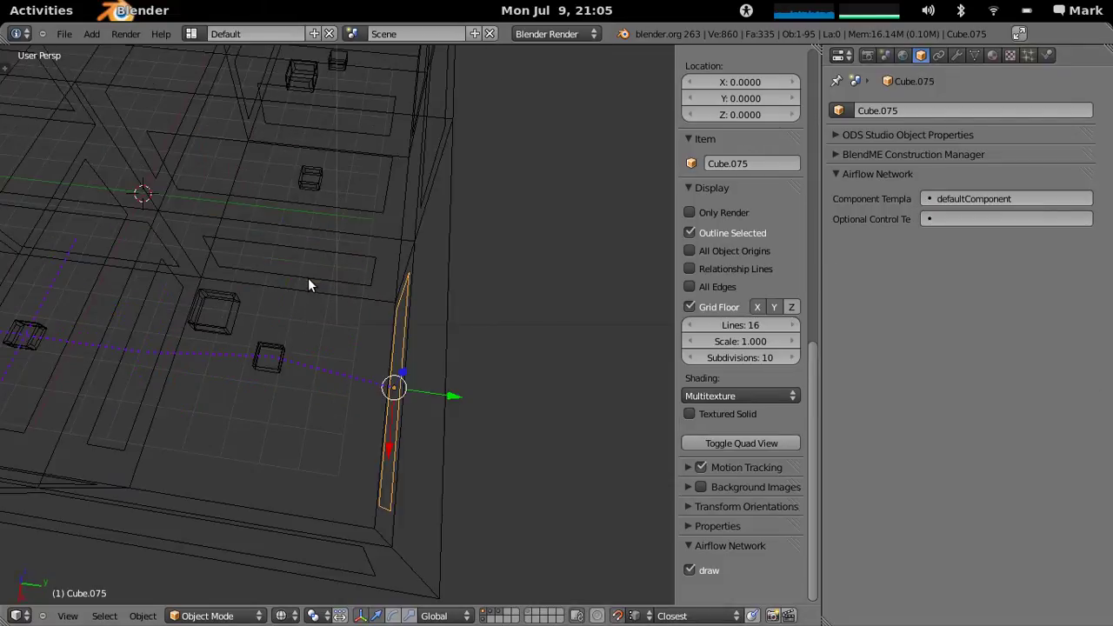
right_click(308, 277)
right_click(308, 274)
click(974, 198)
click(967, 219)
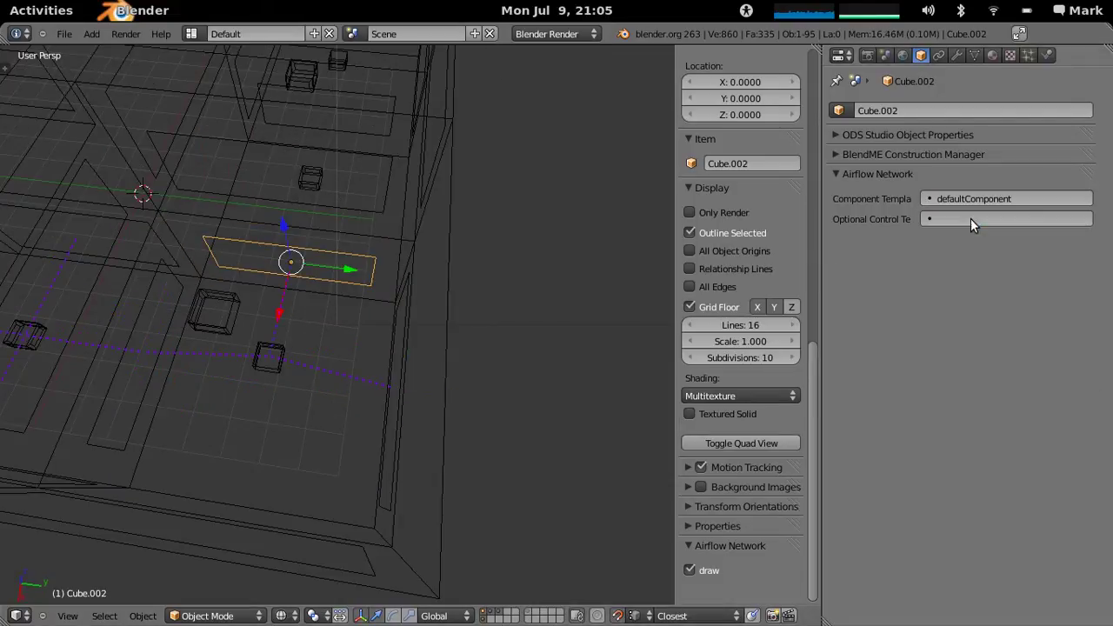
Step: Assign defaultControl to the Zone.006 zone cube
middle_drag(385, 328, 400, 247)
right_click(400, 249)
click(982, 202)
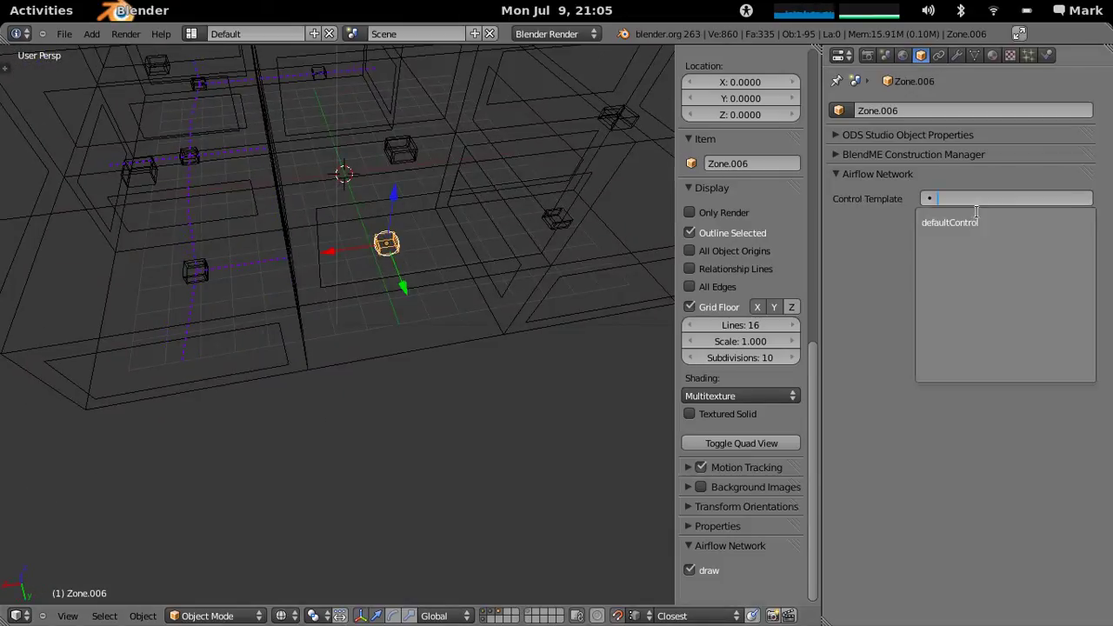
click(942, 228)
scroll(421, 303, up, 2)
Step: Assign defaultComponent to wall panel Cube.061 and floor panel Cube.067
middle_drag(420, 304, 362, 367)
right_click(390, 302)
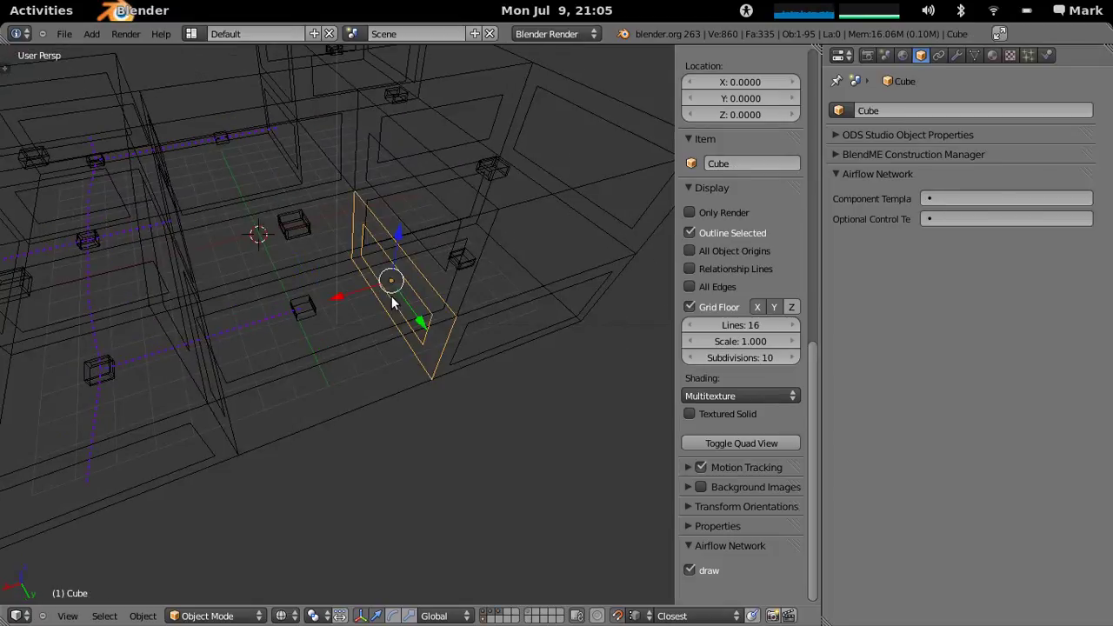
right_click(390, 302)
click(974, 200)
click(965, 222)
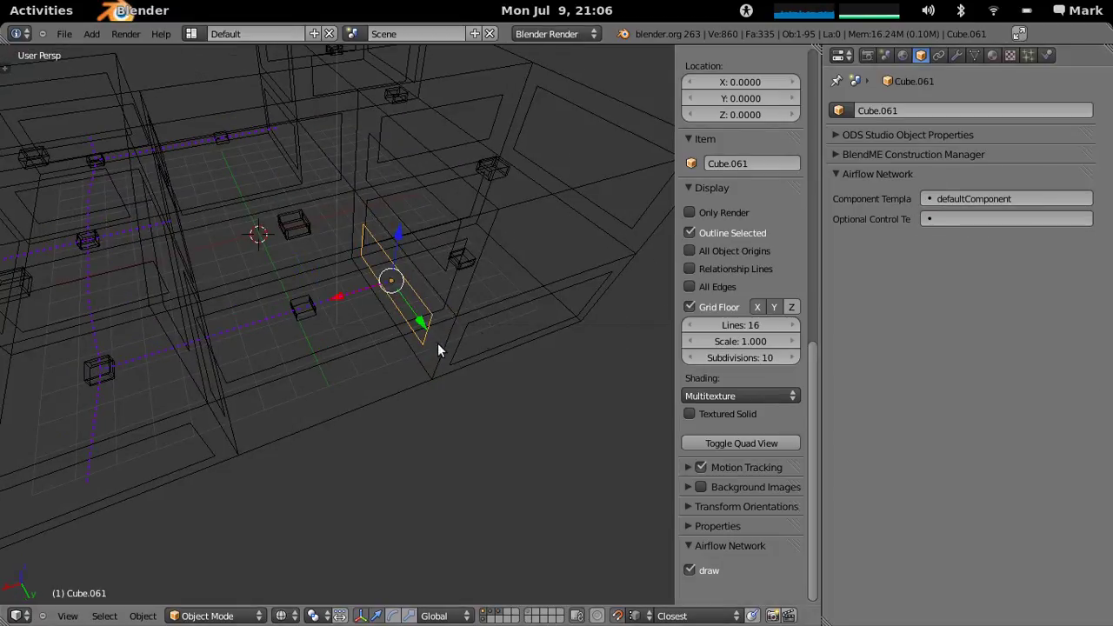
middle_drag(438, 343, 391, 339)
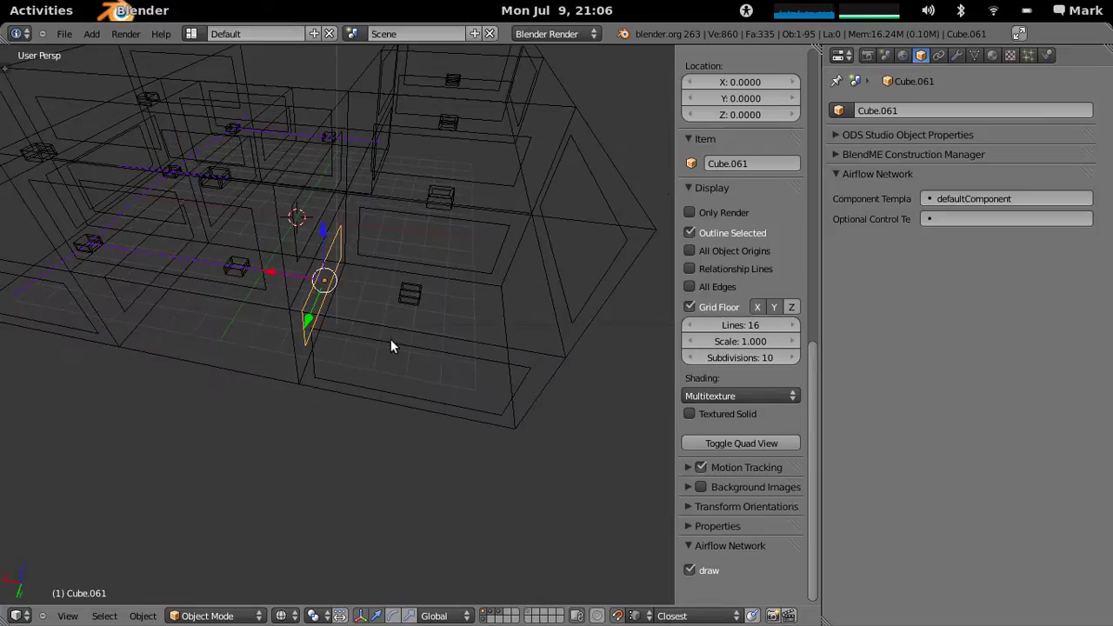
right_click(393, 341)
click(996, 199)
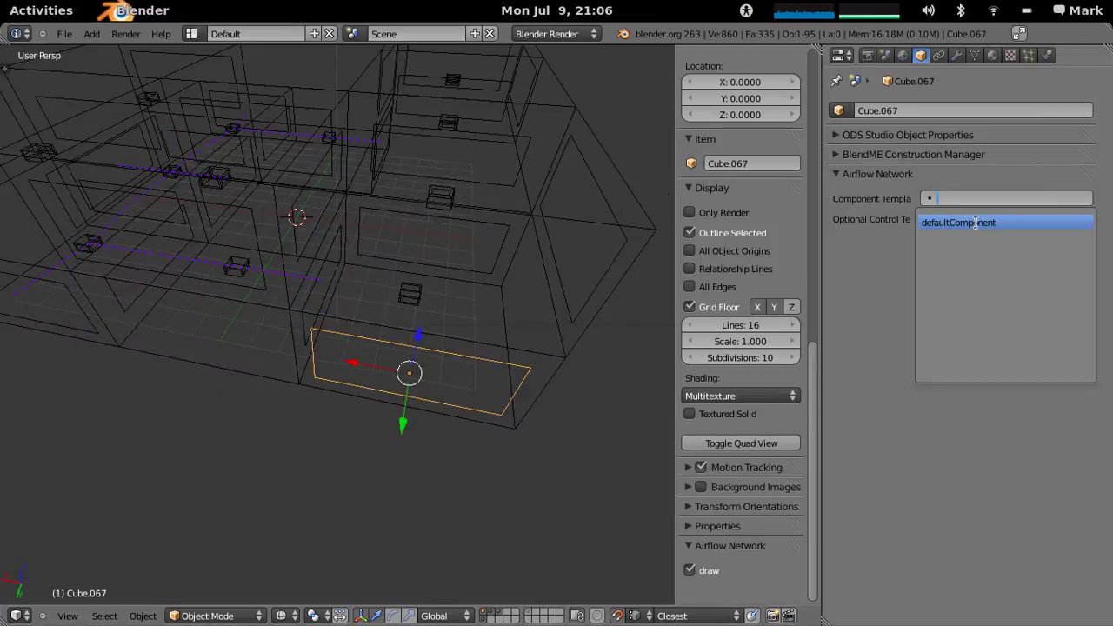
click(956, 224)
Step: Assign defaultControl to the Zone.001 zone cube
middle_drag(613, 325, 471, 349)
right_click(395, 309)
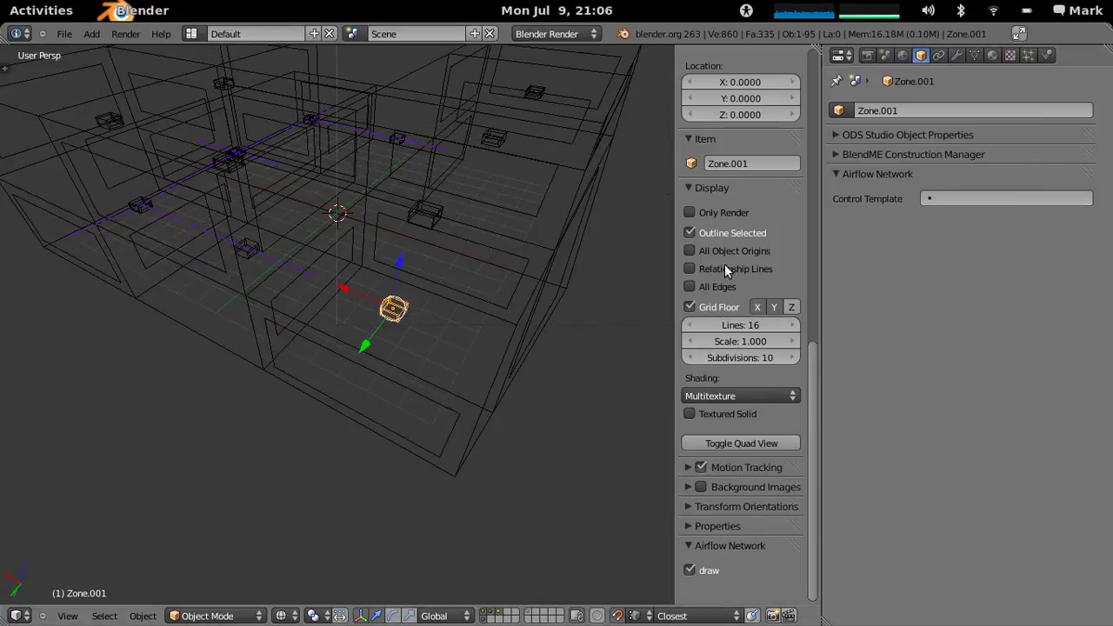
click(1026, 176)
click(832, 177)
click(991, 199)
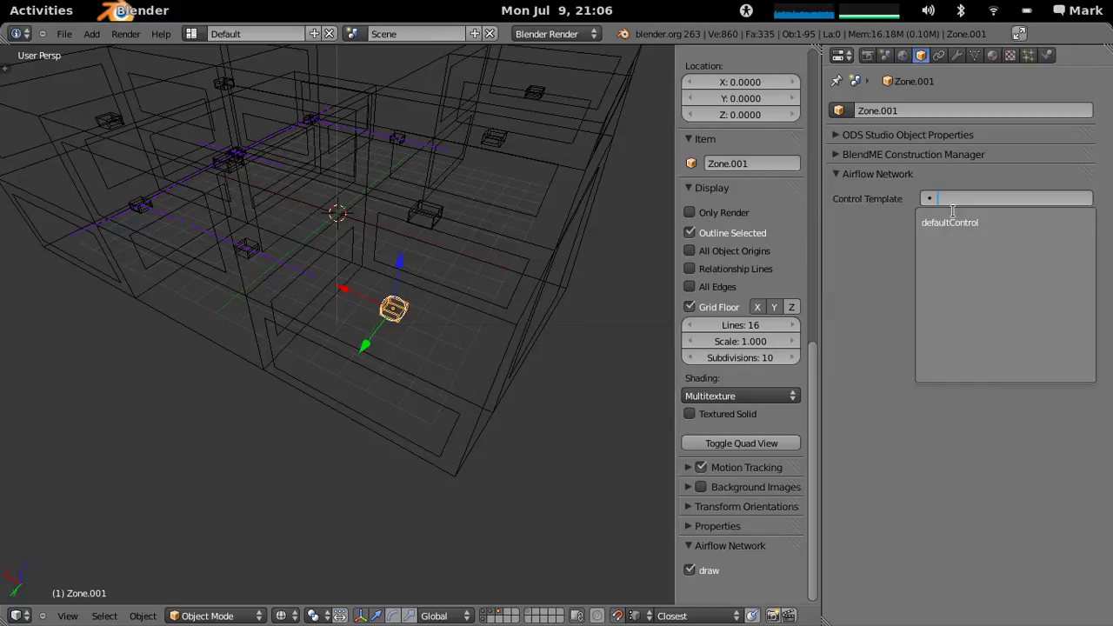
click(954, 224)
Step: Assign defaultComponent to the Cube.068 panel, ending on a perspective side view
middle_drag(600, 331, 477, 301)
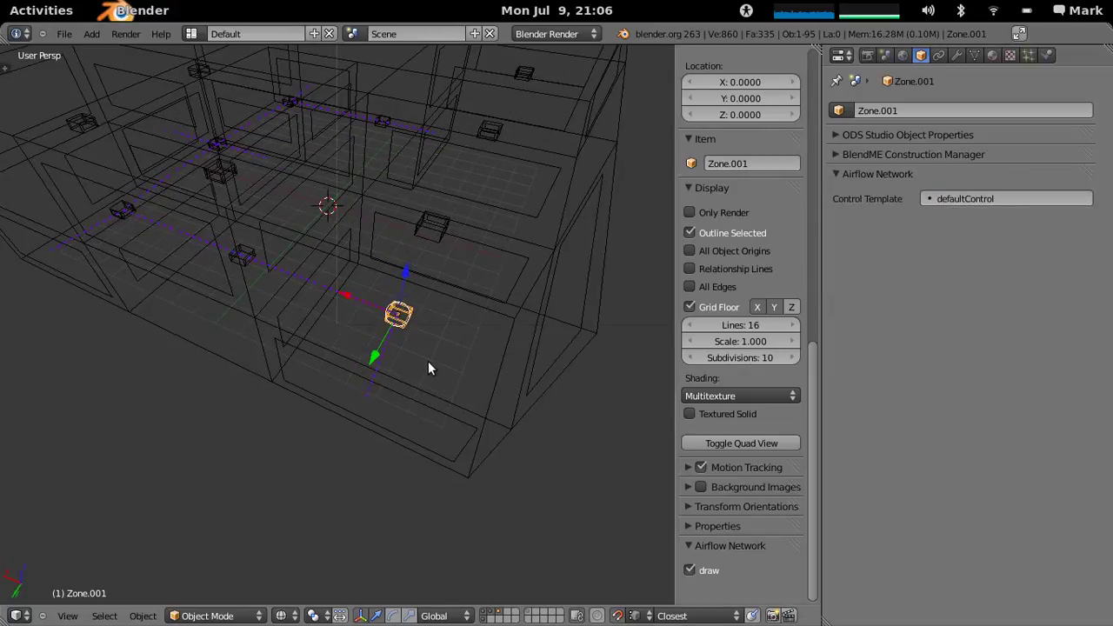
middle_drag(428, 368, 453, 320)
right_click(473, 278)
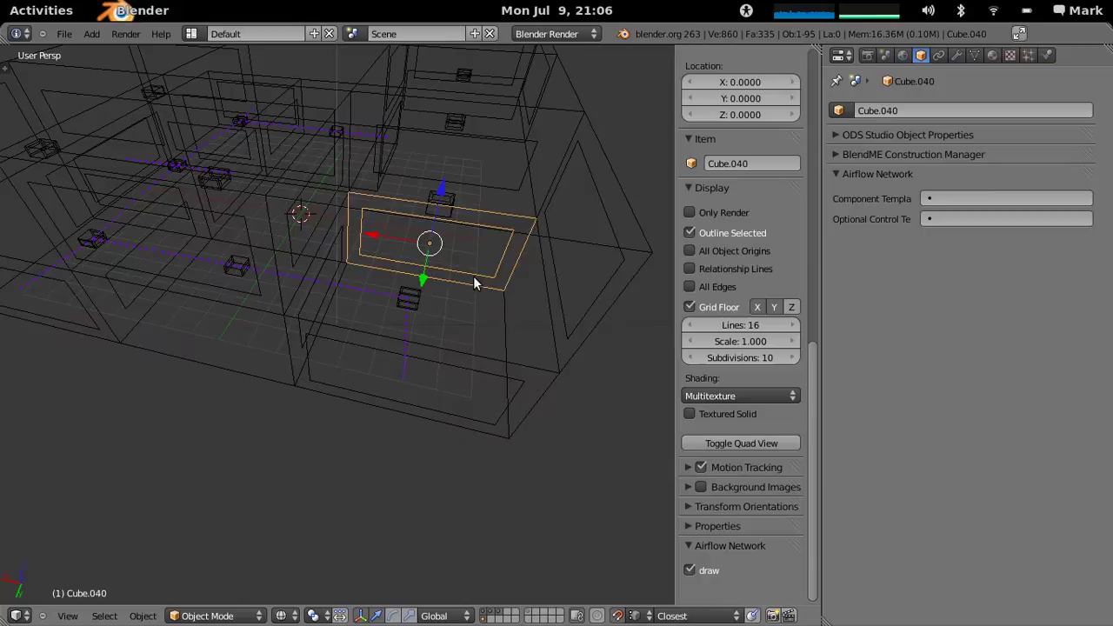
click(981, 199)
click(980, 221)
middle_drag(520, 313, 355, 370)
middle_drag(201, 322, 374, 374)
Step: Select all objects, hide the sidebar and show the scene's Airflow Network Settings
key(a)
key(a)
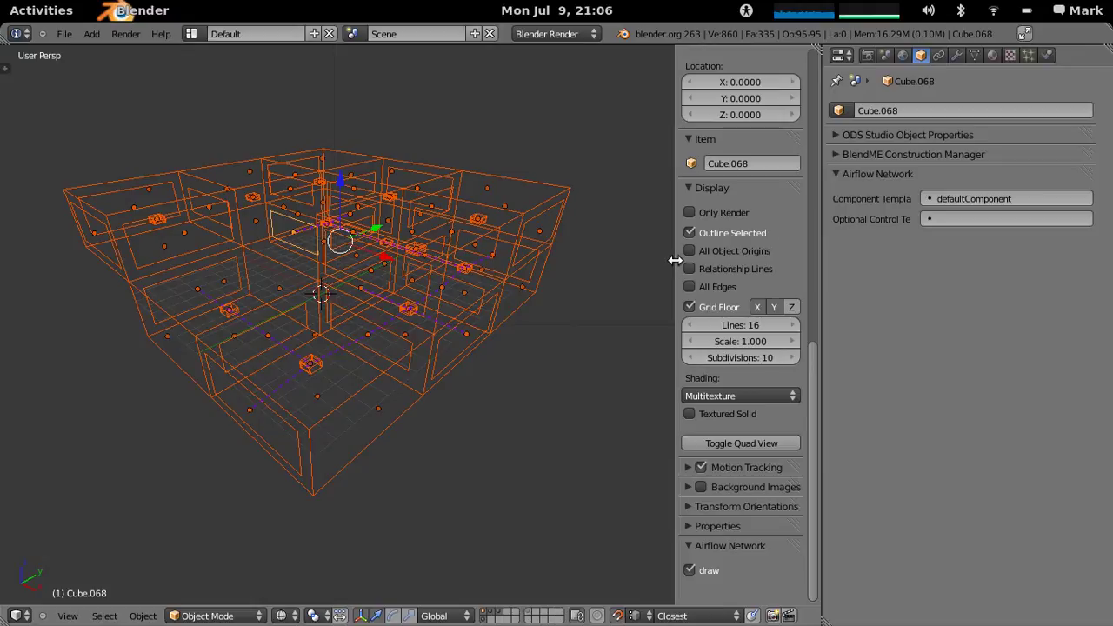
key(n)
ctrl+scroll(881, 96, up, 2)
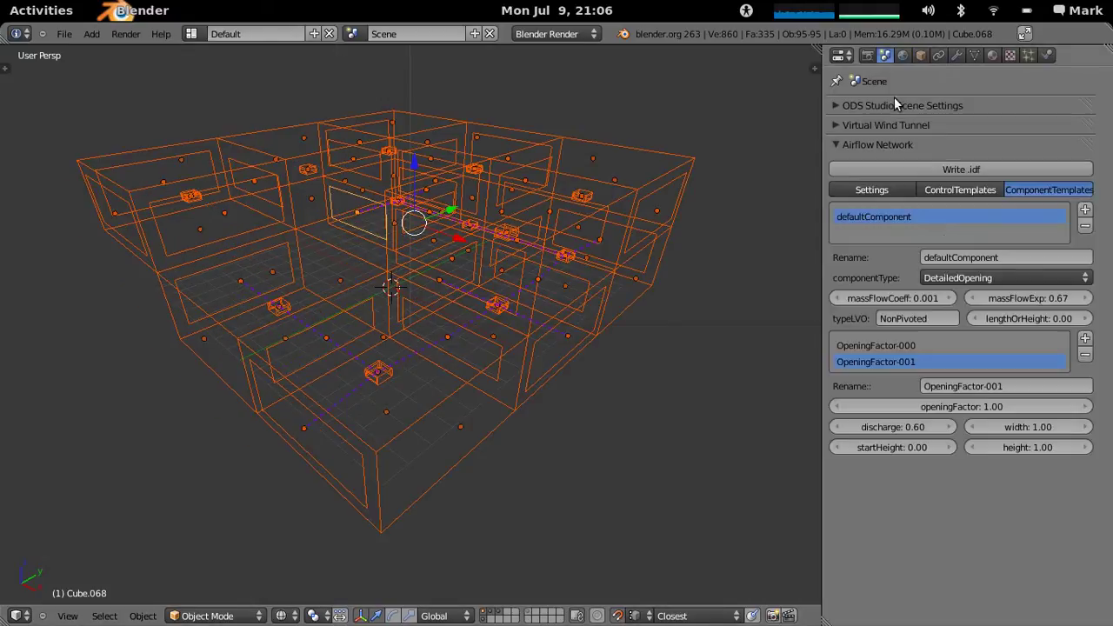
click(895, 186)
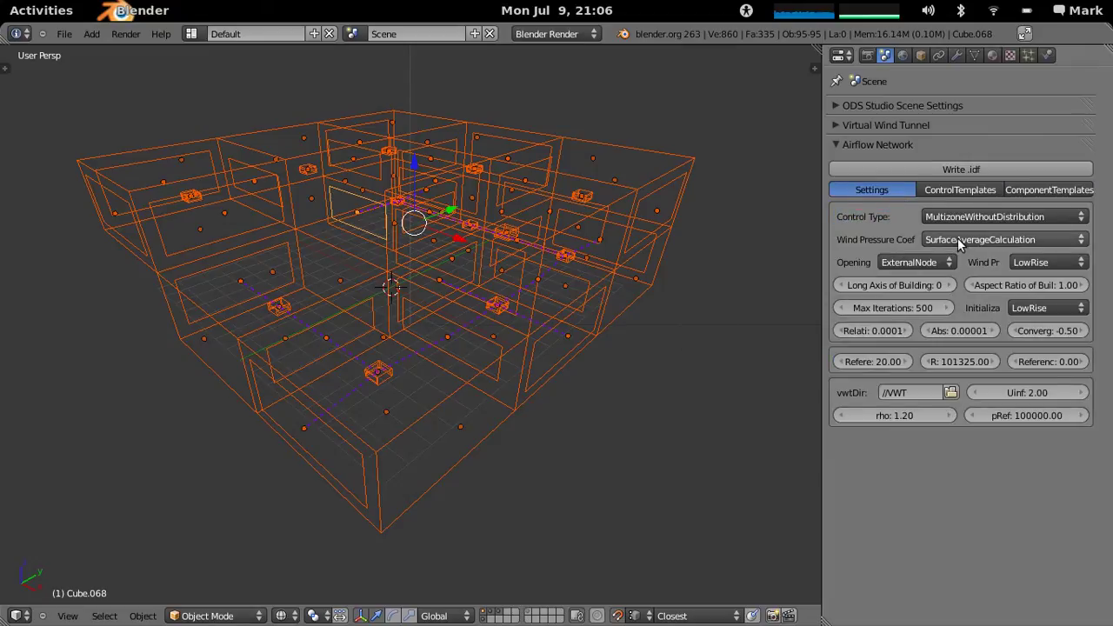
Step: Split the 3D view into two stacked views and write the airflow network as IDF
middle_drag(559, 322, 561, 372)
scroll(391, 250, down, 4)
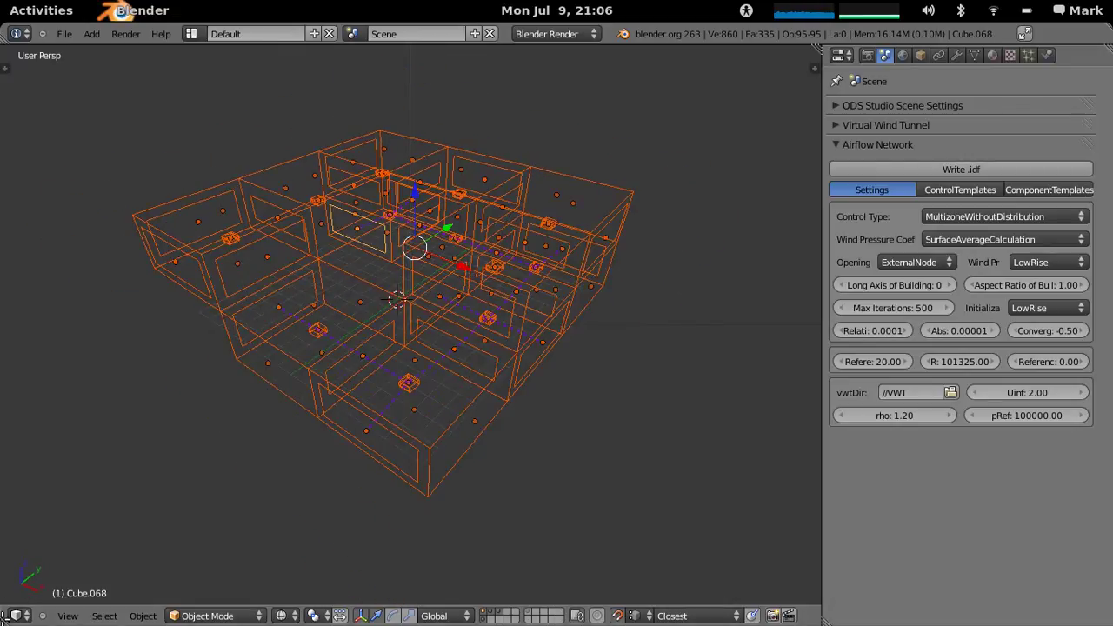
drag(9, 616, 11, 503)
click(948, 171)
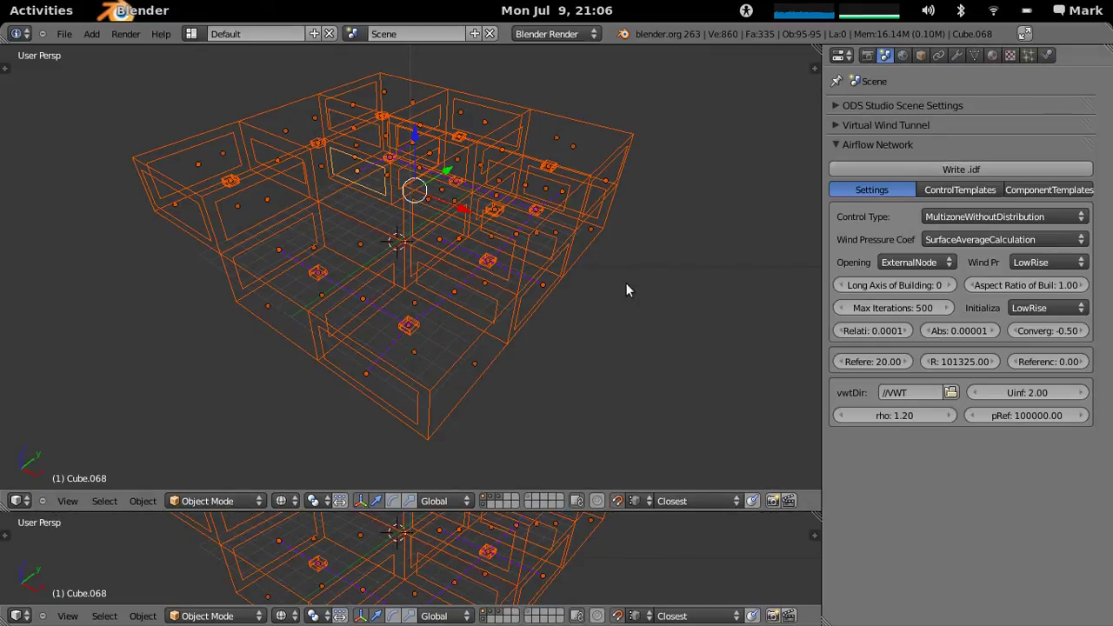
Step: Turn the lower view into a Text Editor and load AFN_Network.idf
click(20, 616)
click(61, 460)
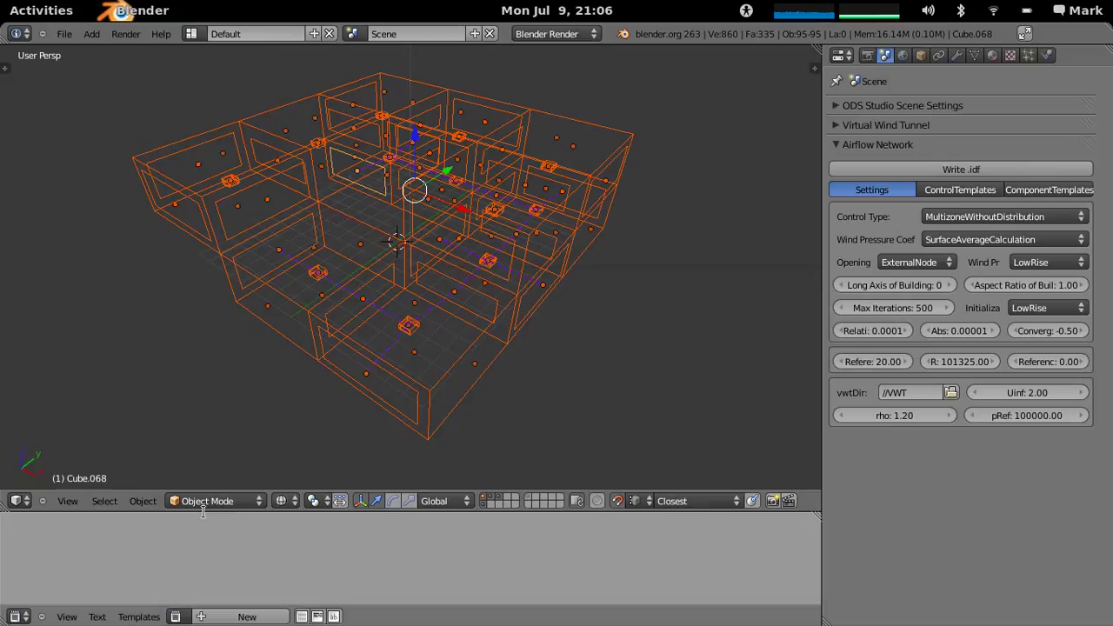
drag(203, 512, 203, 456)
click(175, 616)
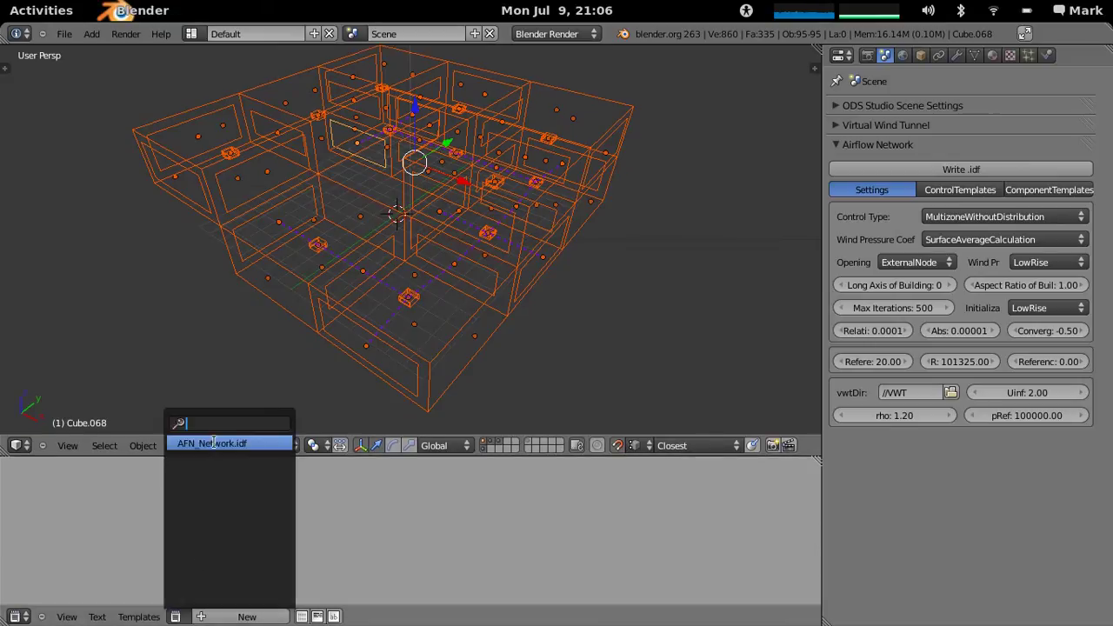
click(211, 443)
Step: Scroll through AFN_Network.idf's SimulationControl, crack condition and DetailedOpening entries
scroll(780, 534, up, 5)
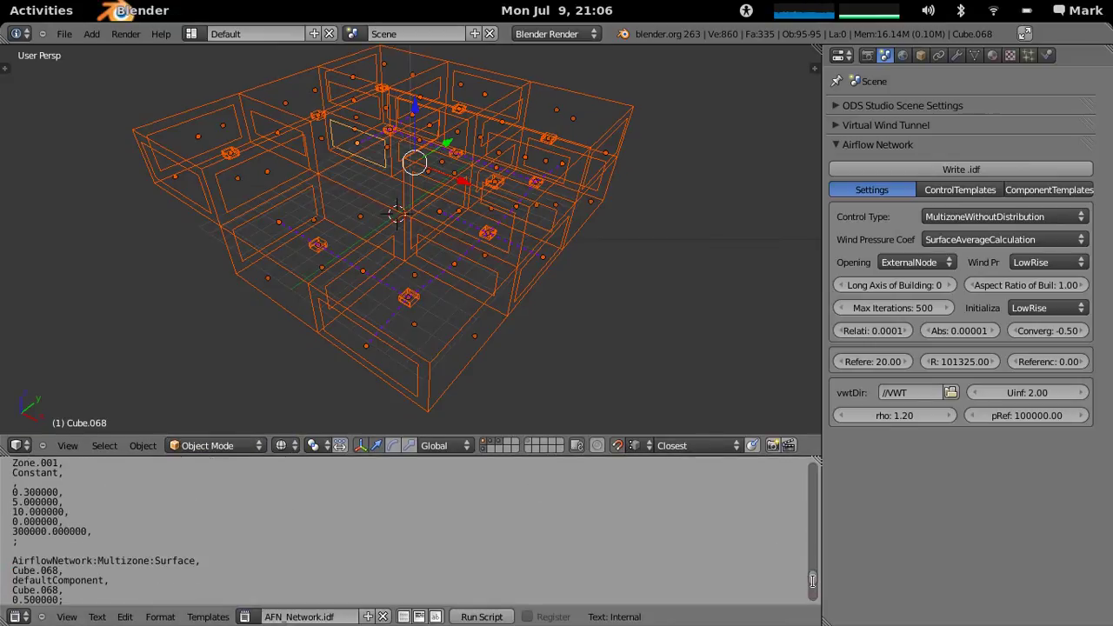
drag(812, 580, 827, 450)
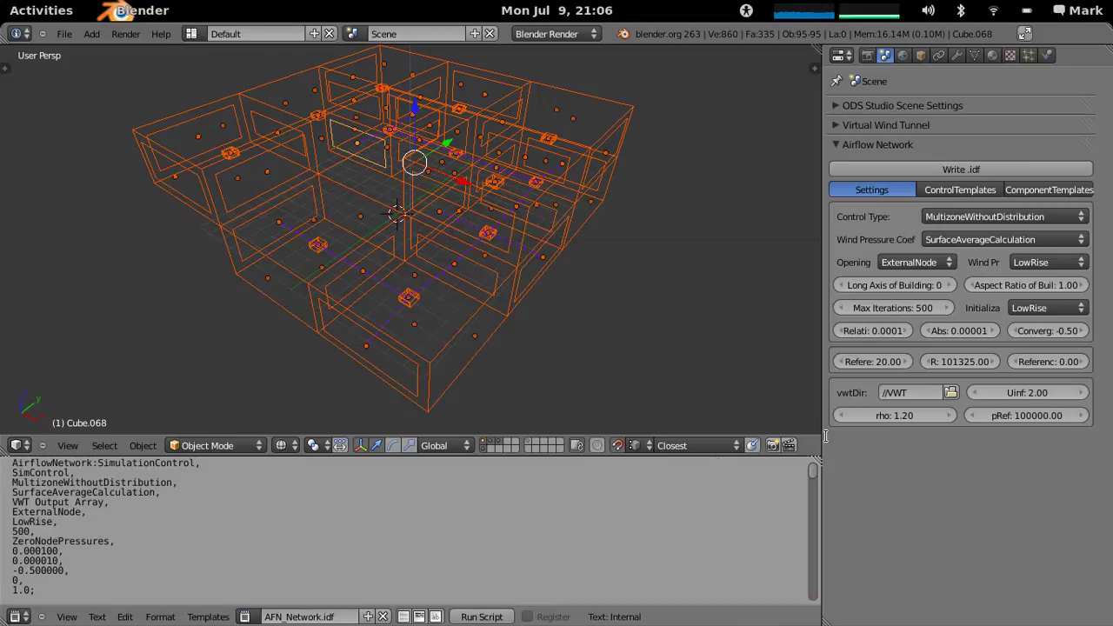
scroll(280, 330, down, 4)
scroll(291, 344, up, 4)
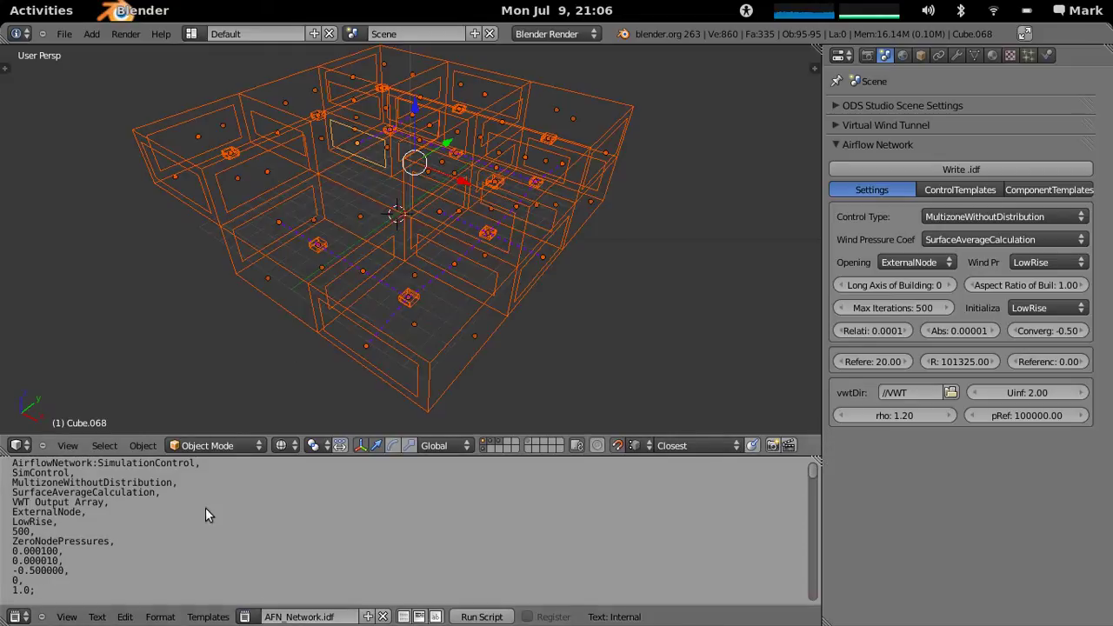
scroll(200, 530, down, 4)
scroll(198, 531, down, 3)
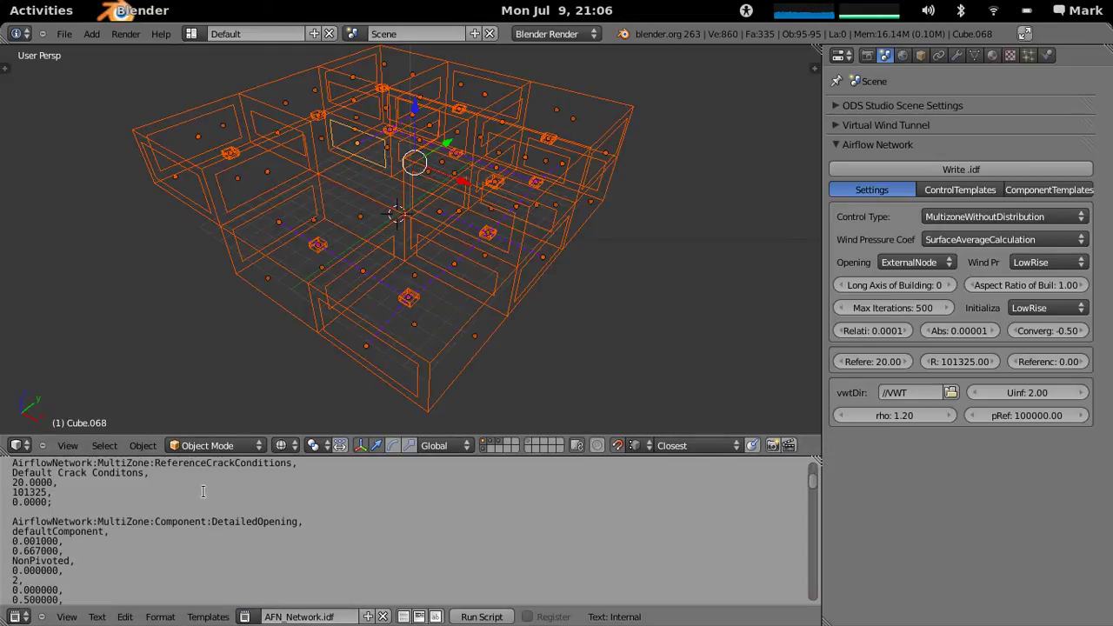
scroll(186, 498, down, 2)
middle_drag(276, 331, 302, 326)
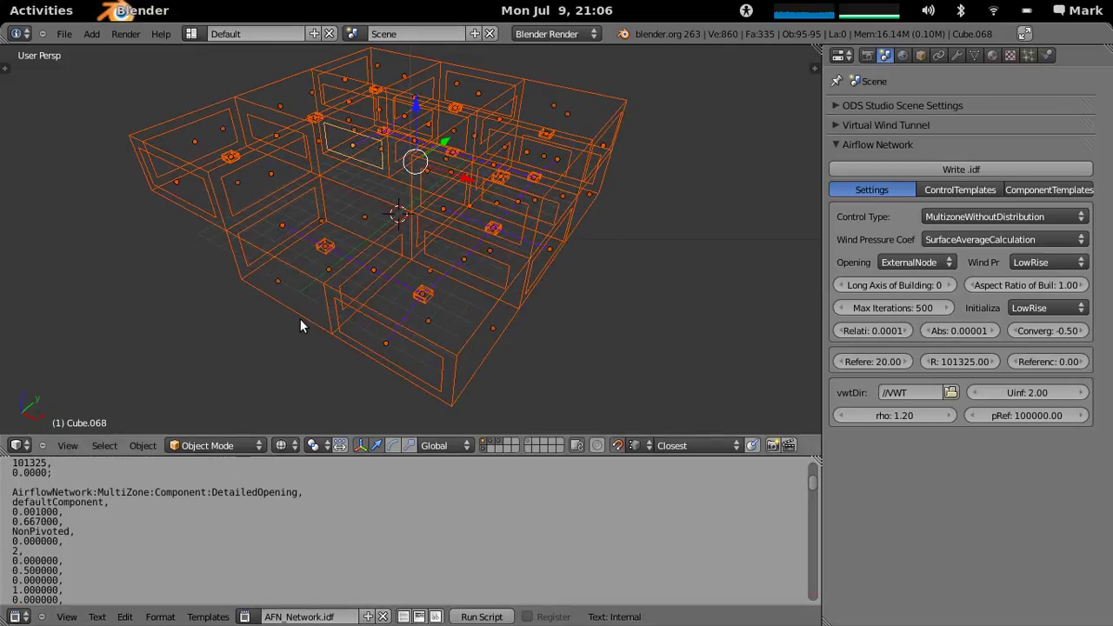
Step: Show the Control page of ODS Studio's Energy scene settings
click(844, 107)
click(1000, 230)
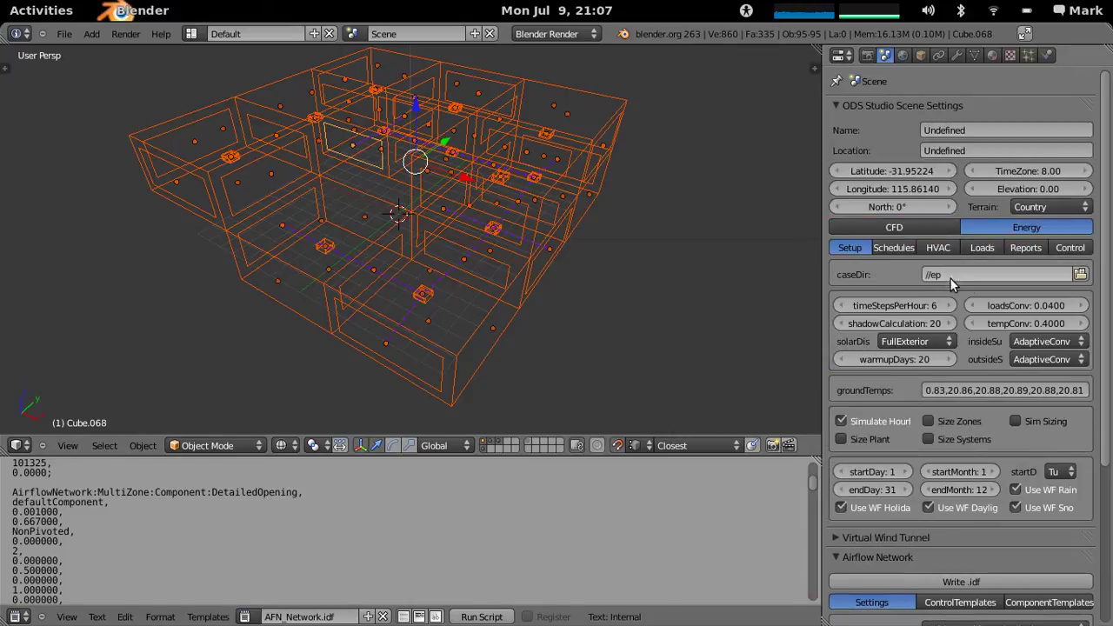
click(1069, 248)
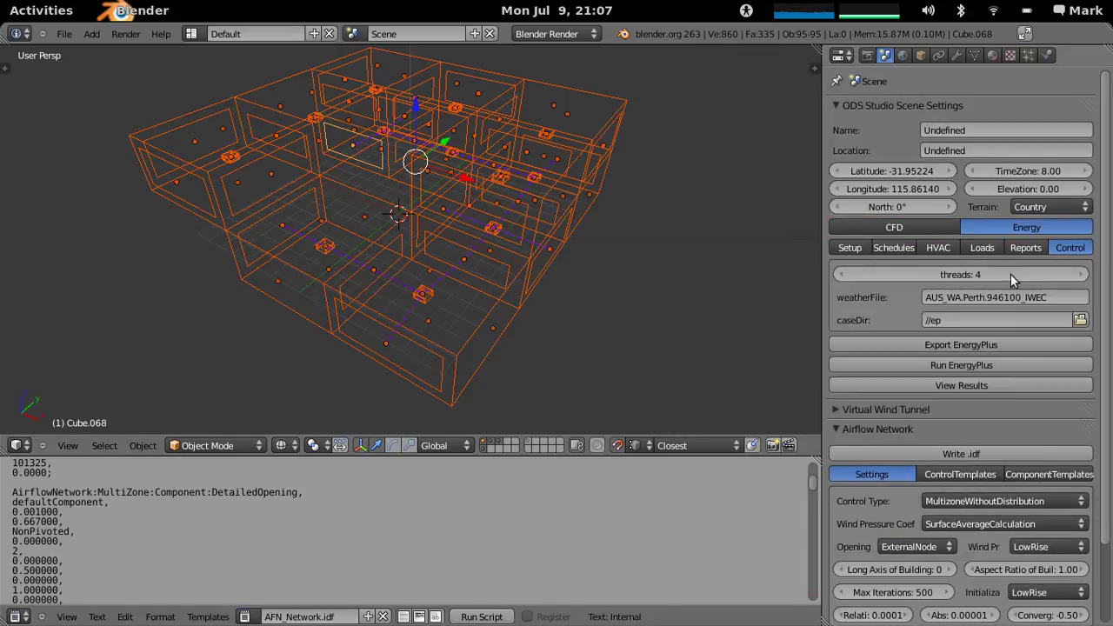
Step: Export the EnergyPlus model, run the simulation, and check its output in the terminal
click(970, 348)
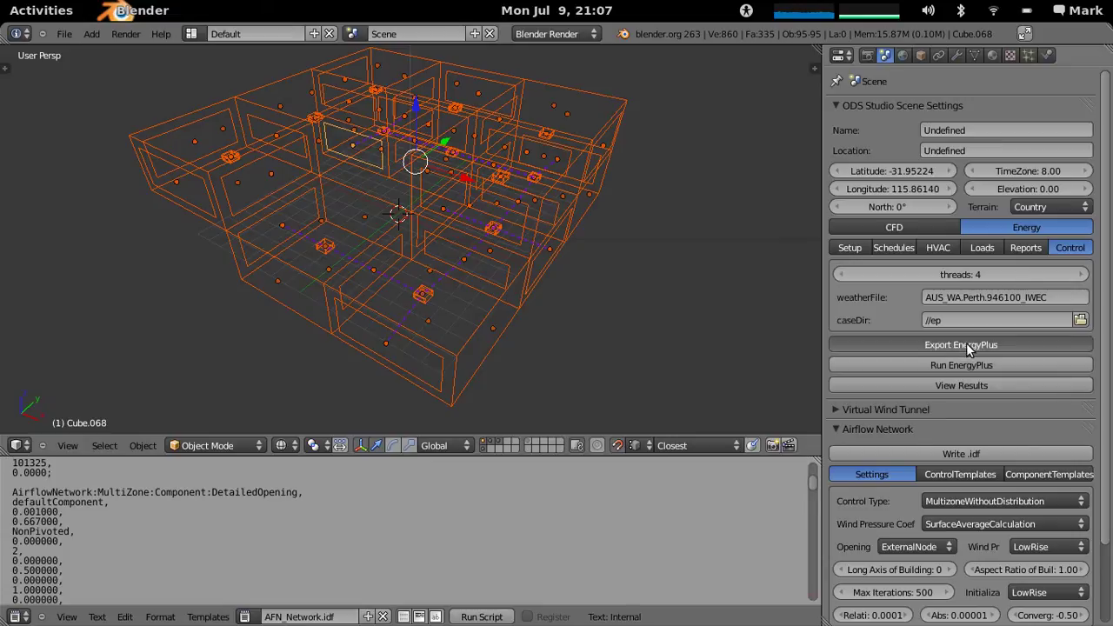
click(964, 365)
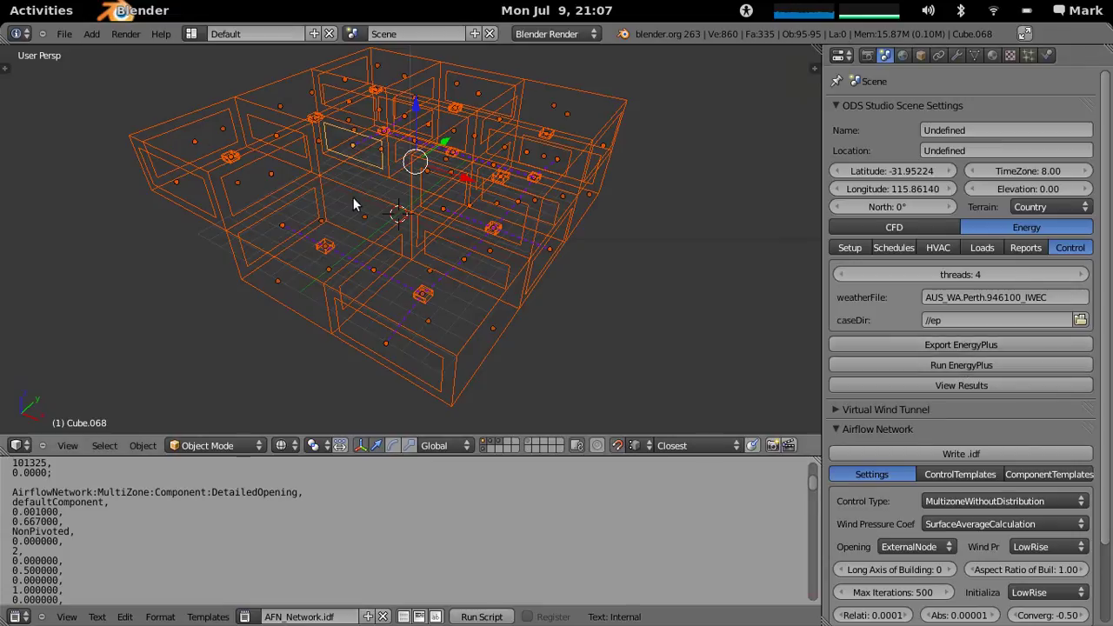
mouse_move(2, 2)
click(303, 222)
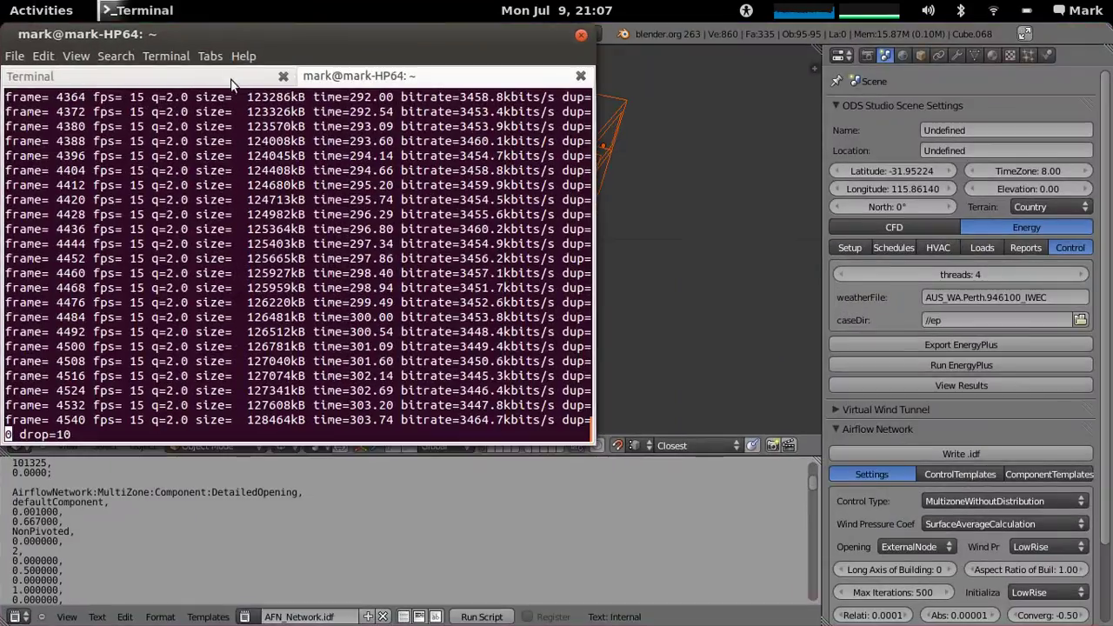
drag(330, 35, 340, 35)
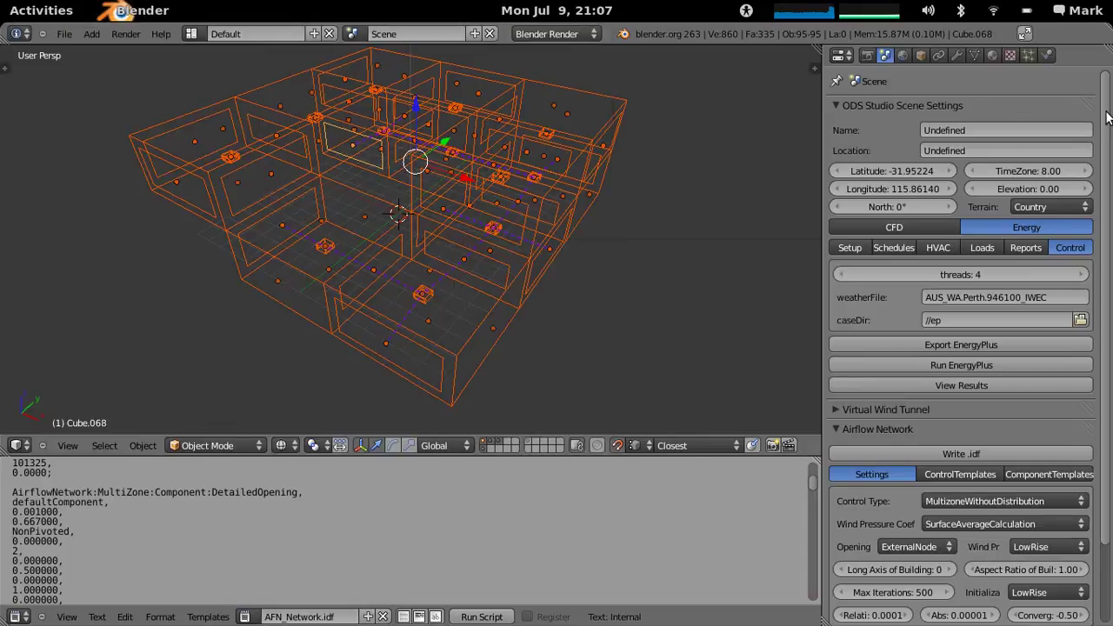
Step: Back in Blender, switch Wind Pressure Coef from SurfaceAverageCalculation to Input
click(730, 205)
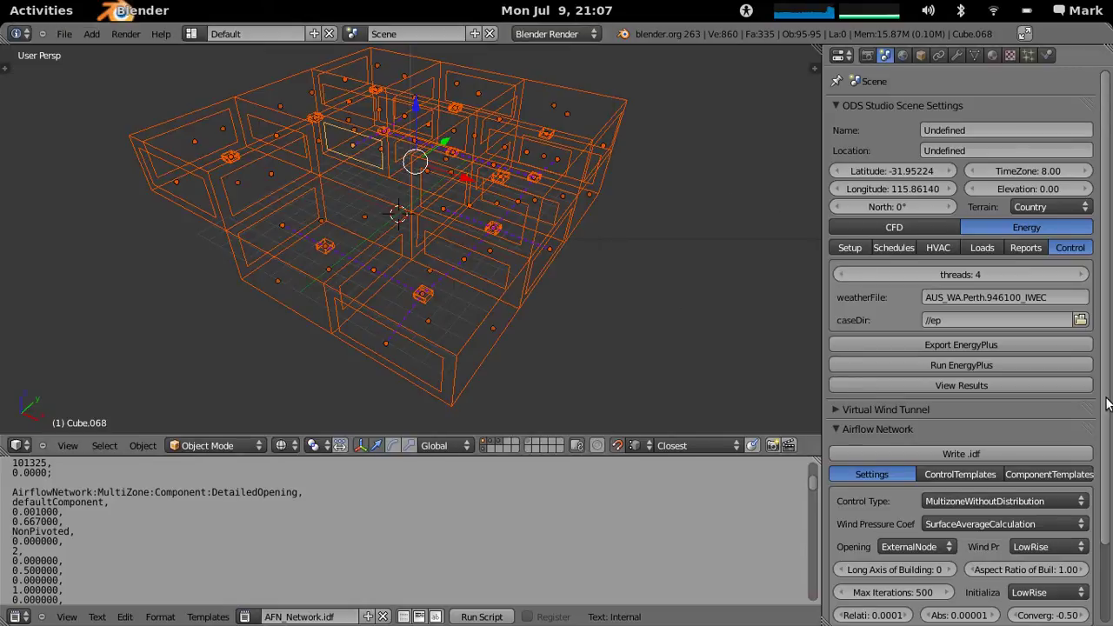
scroll(1107, 402, down, 3)
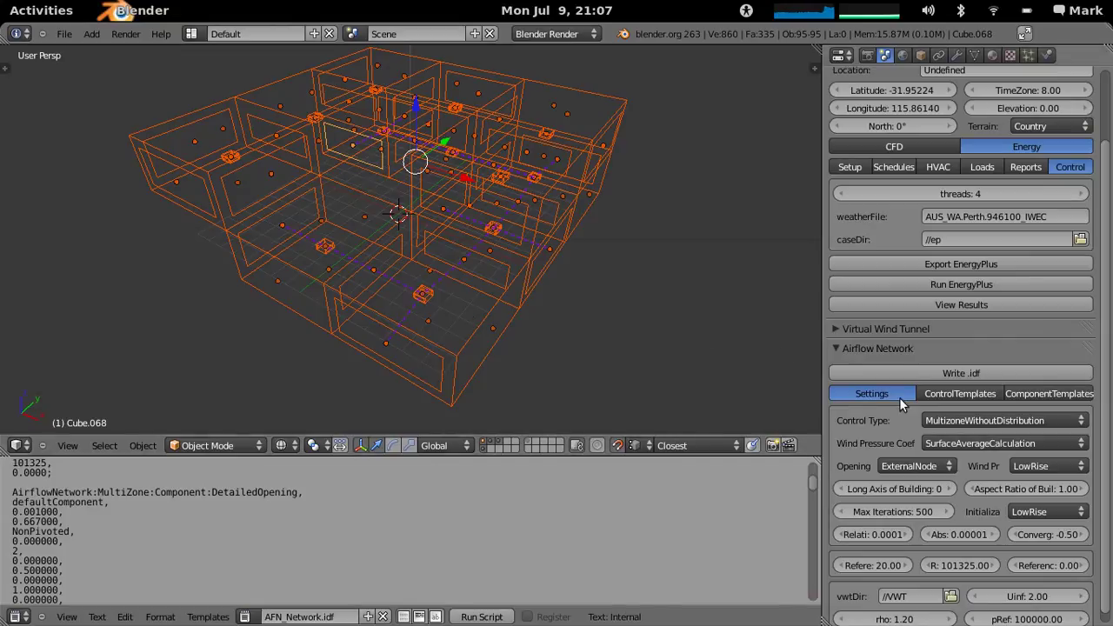
click(990, 445)
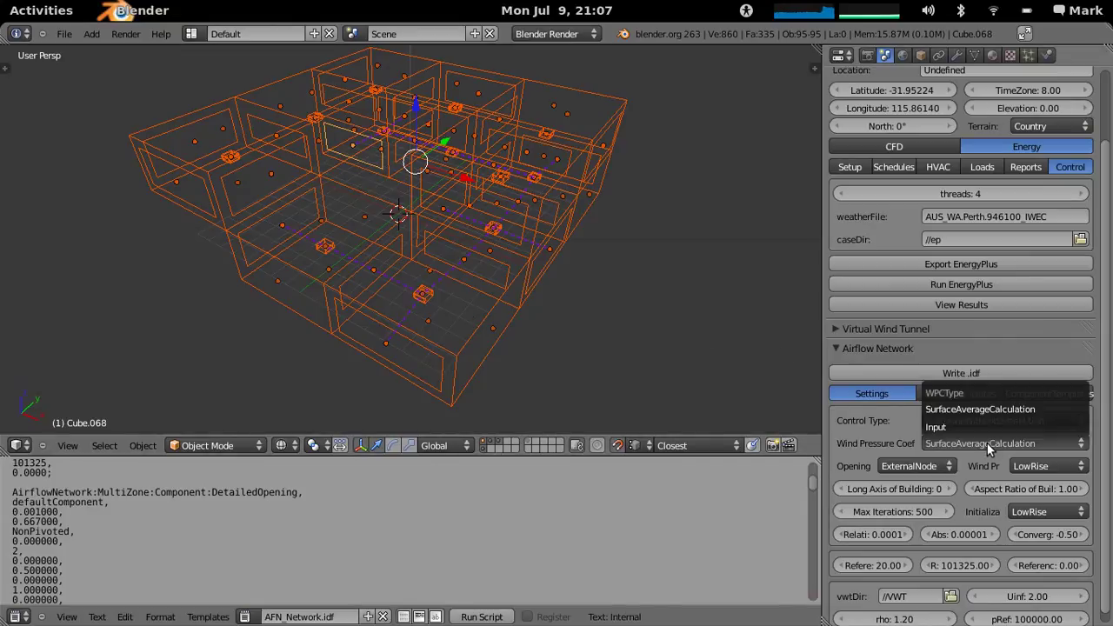
click(983, 429)
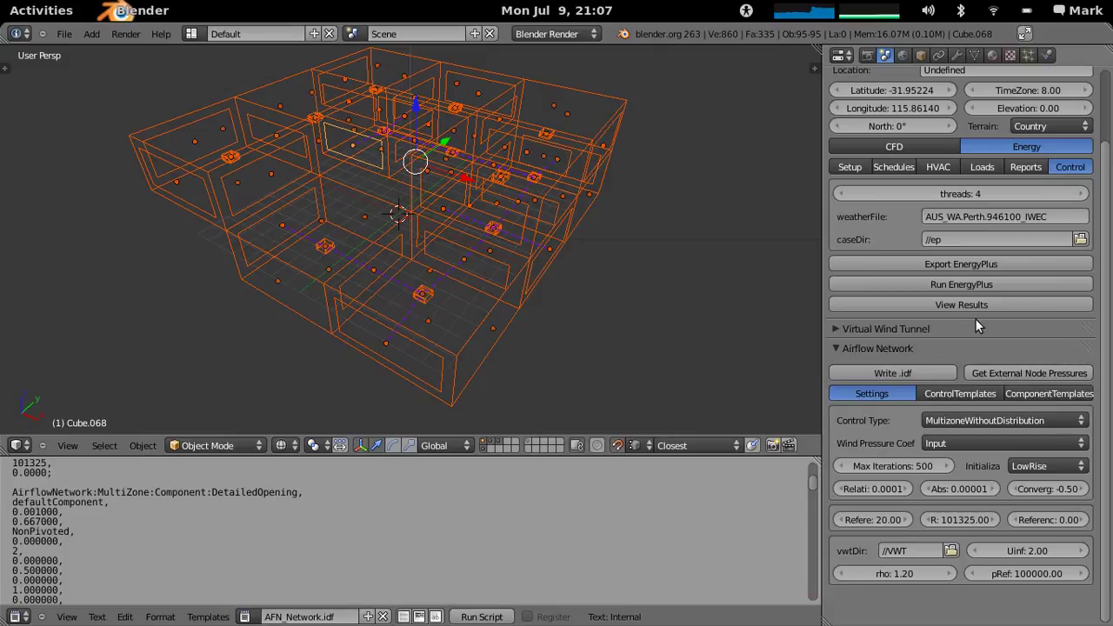
Step: Briefly expand and collapse the Virtual Wind Tunnel settings, then reshow the Airflow Network settings
click(859, 329)
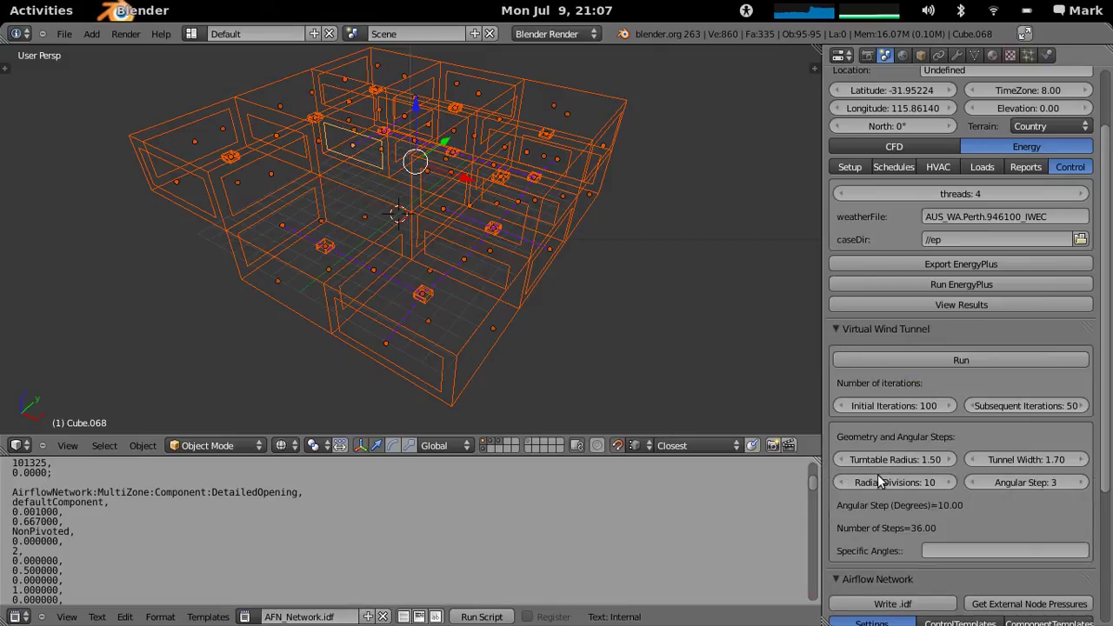
click(841, 329)
click(858, 348)
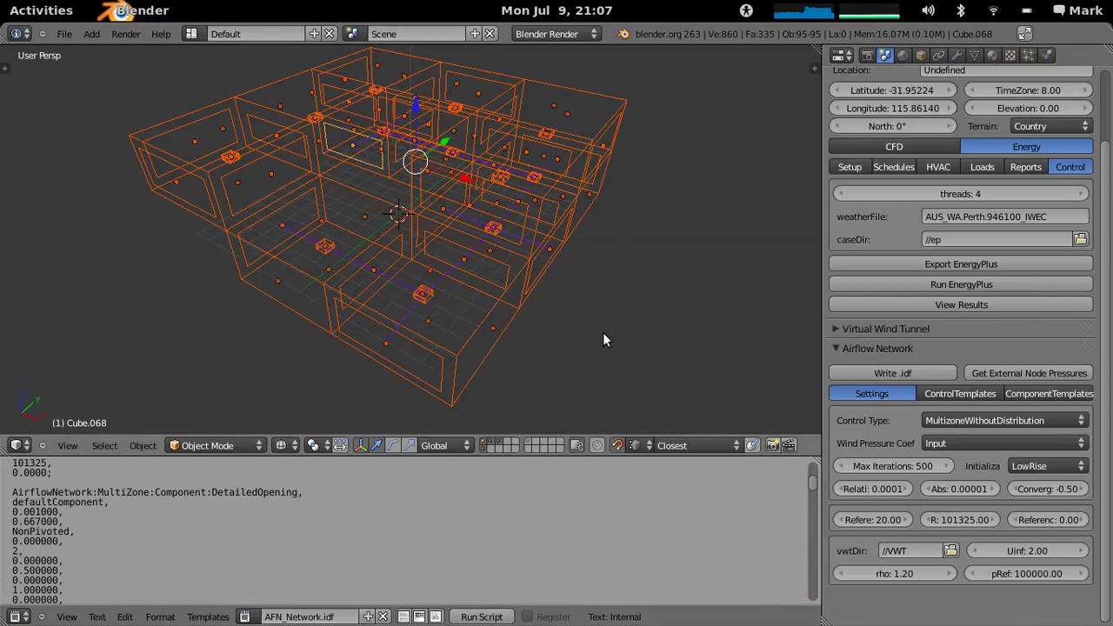
middle_drag(603, 332, 596, 320)
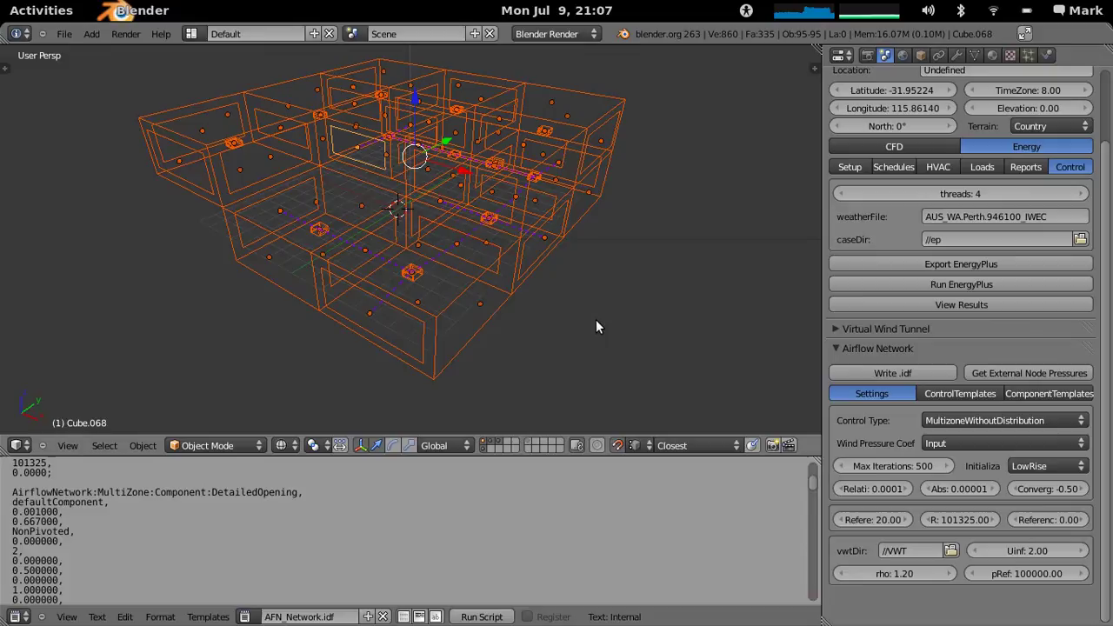
Step: Calculate CFD-based external node pressures and check progress in the terminal
click(1013, 372)
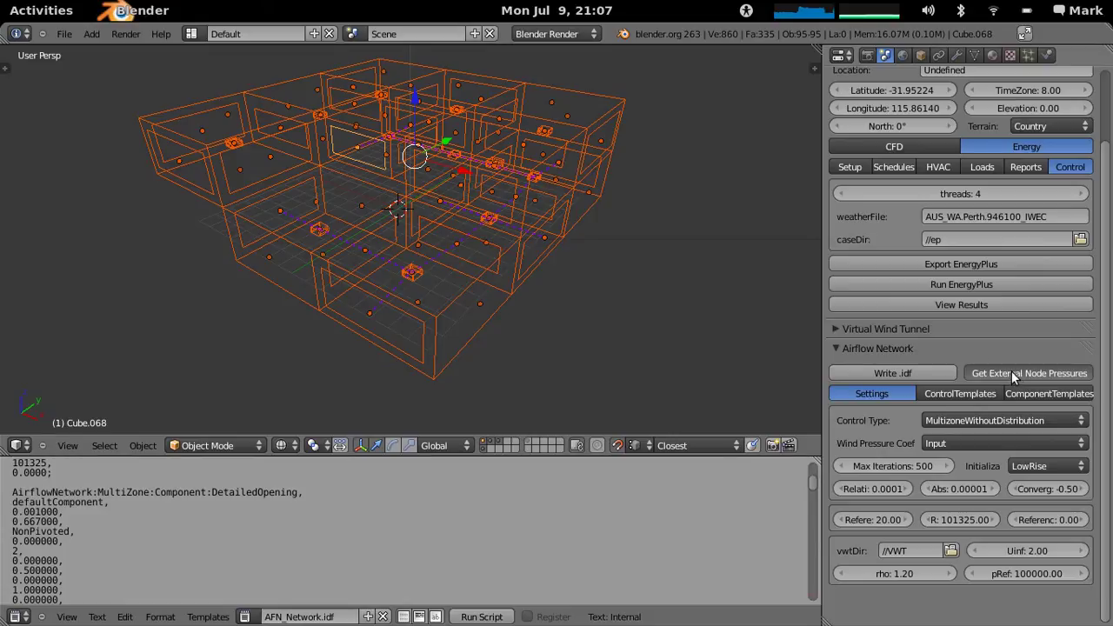
mouse_move(2, 4)
click(312, 229)
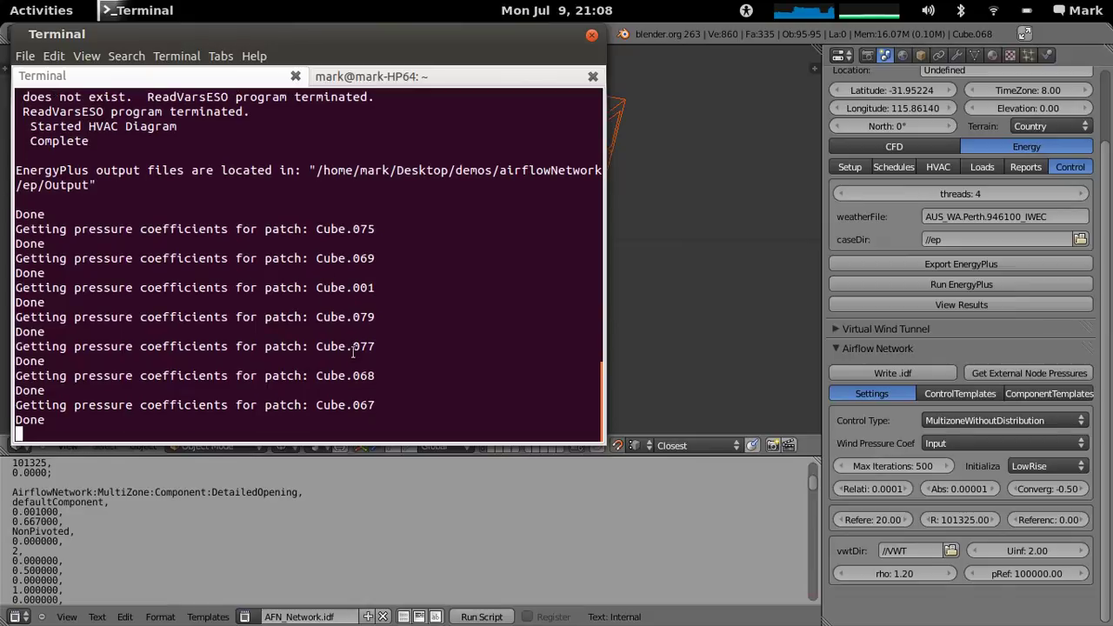
click(690, 181)
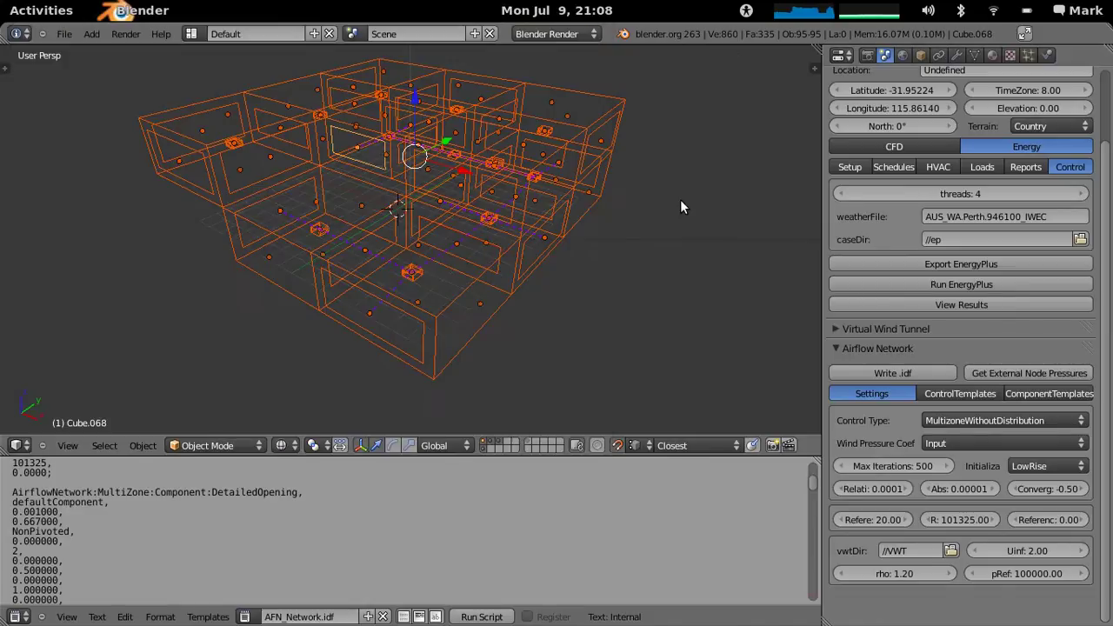
Step: Show AFN_External_Nodes.idf in an enlarged text editor and scroll through its ExternalNode entries
click(246, 616)
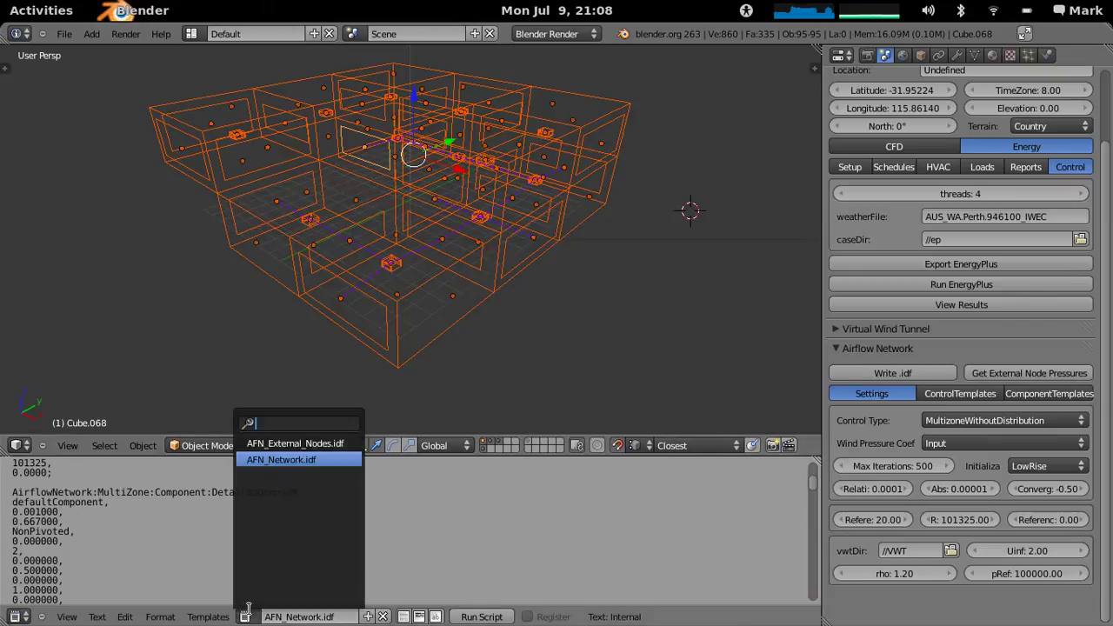
click(275, 443)
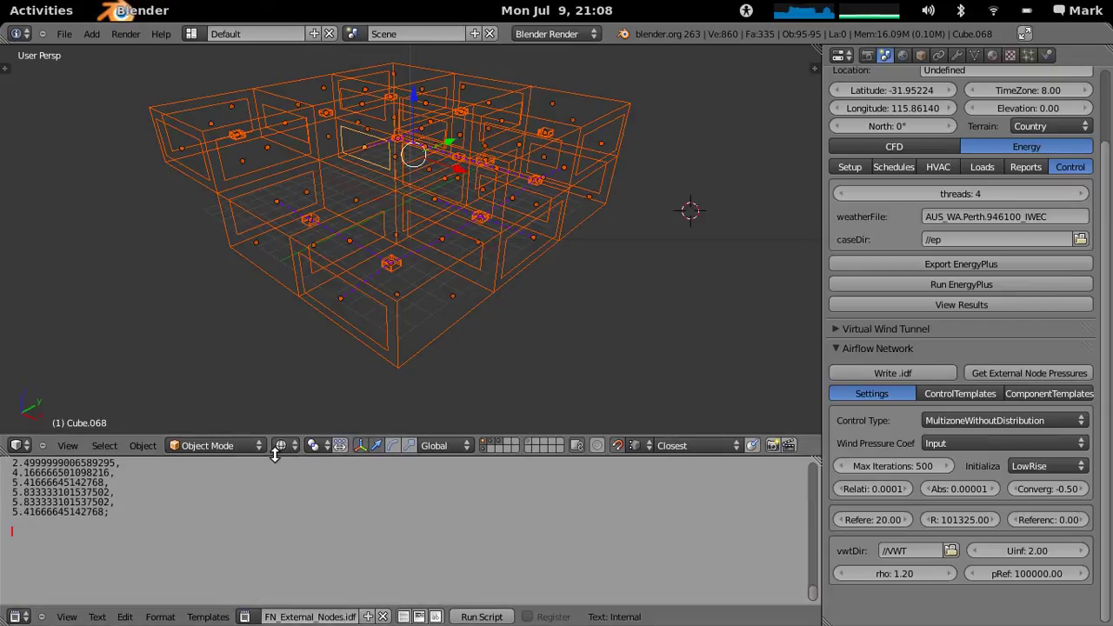
drag(274, 454, 290, 380)
scroll(300, 464, up, 5)
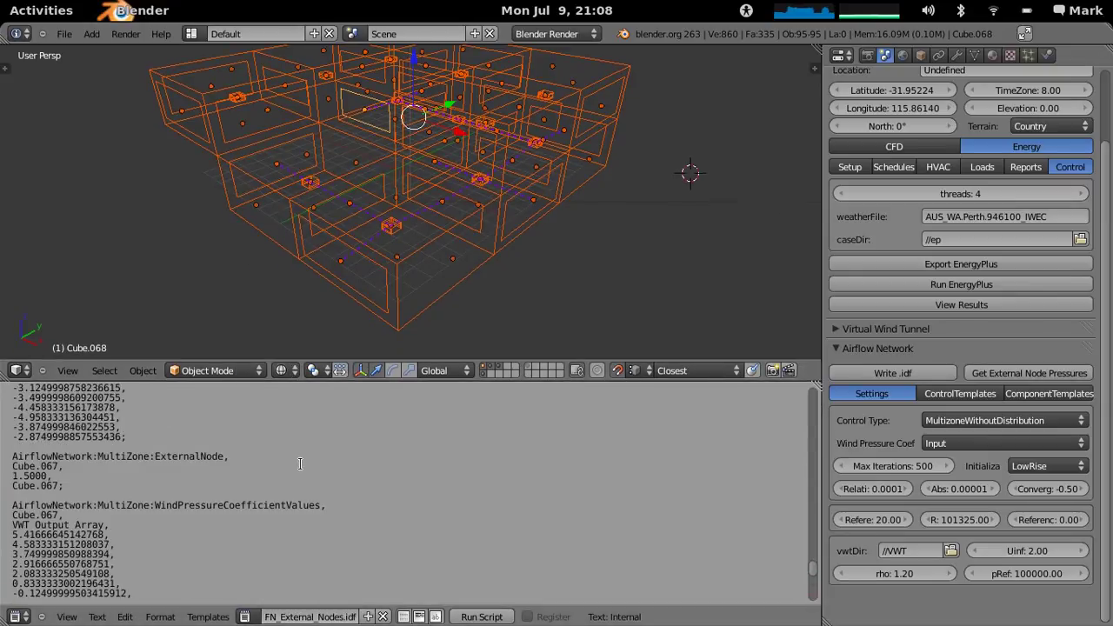
scroll(300, 463, down, 10)
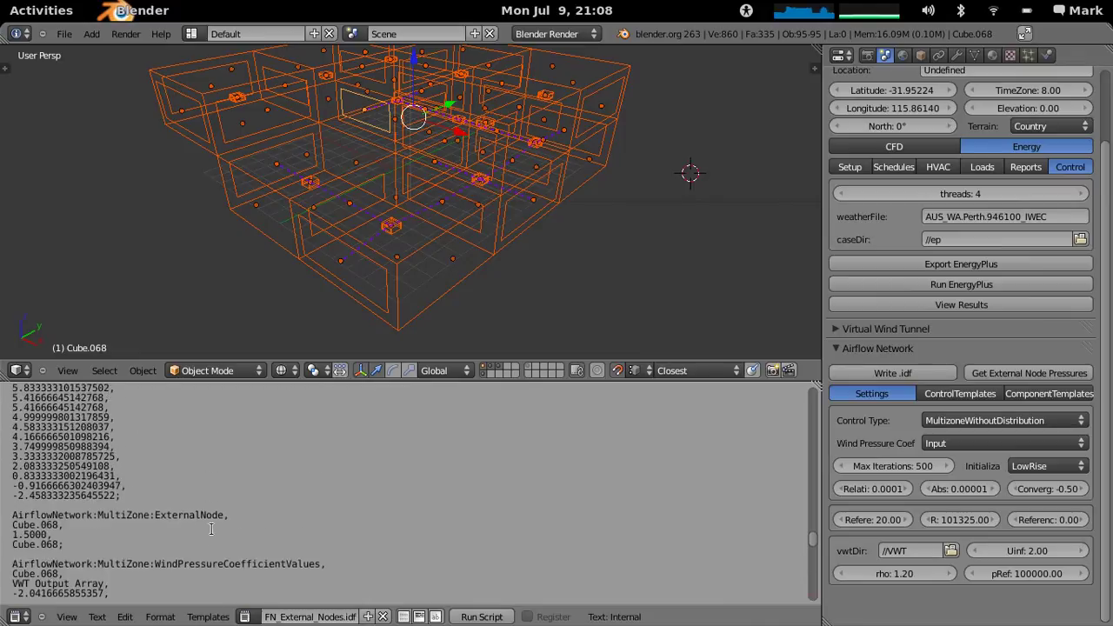
scroll(218, 530, down, 20)
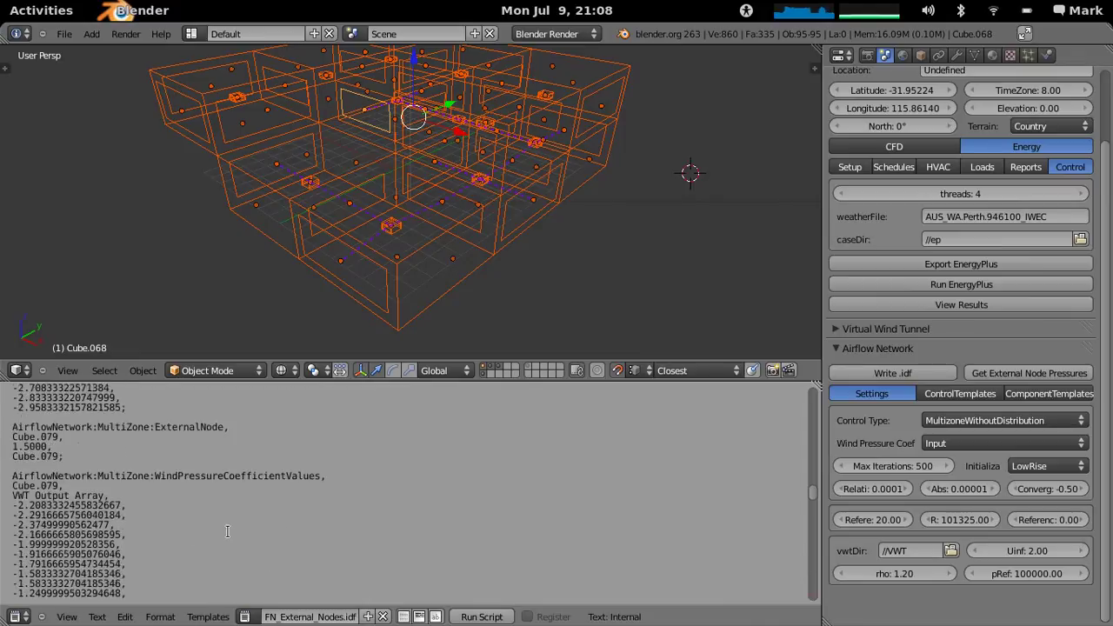
scroll(227, 531, up, 20)
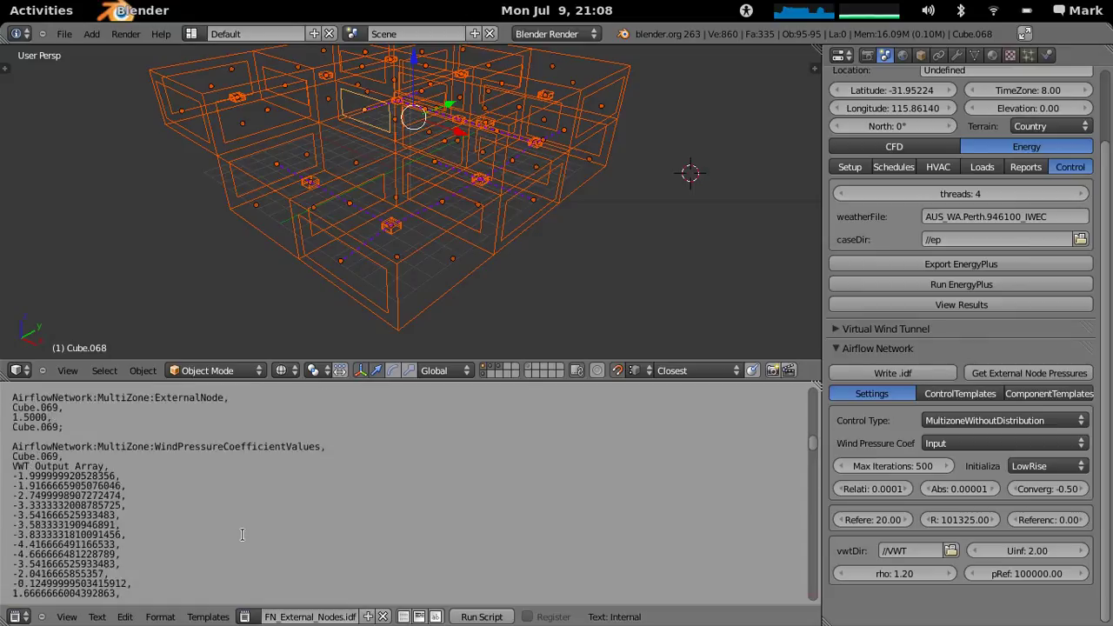
scroll(243, 533, up, 20)
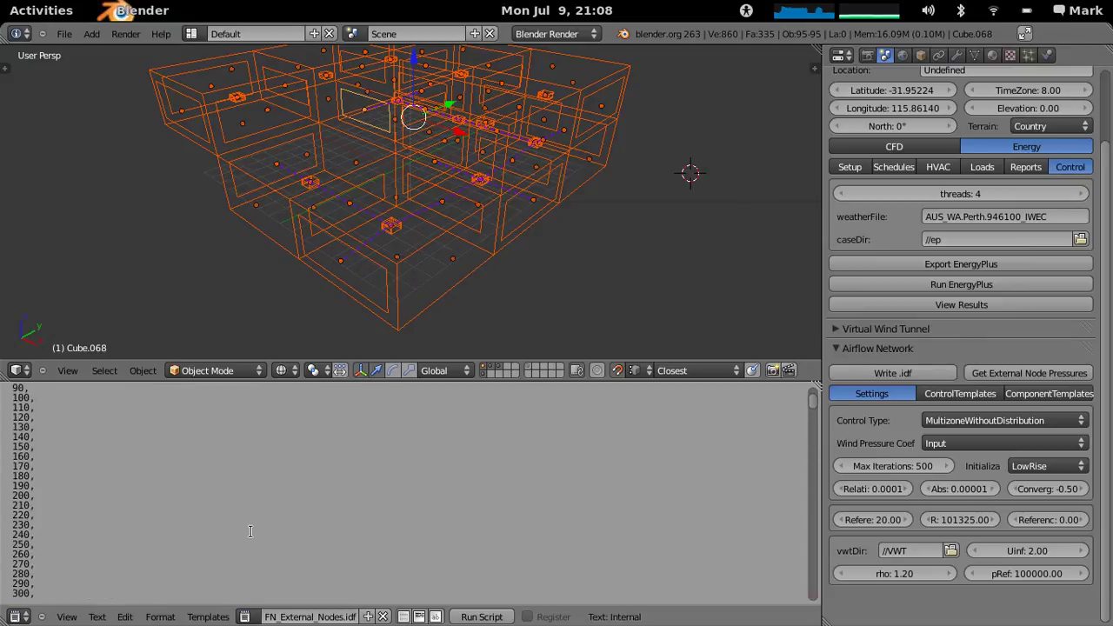
scroll(251, 531, down, 7)
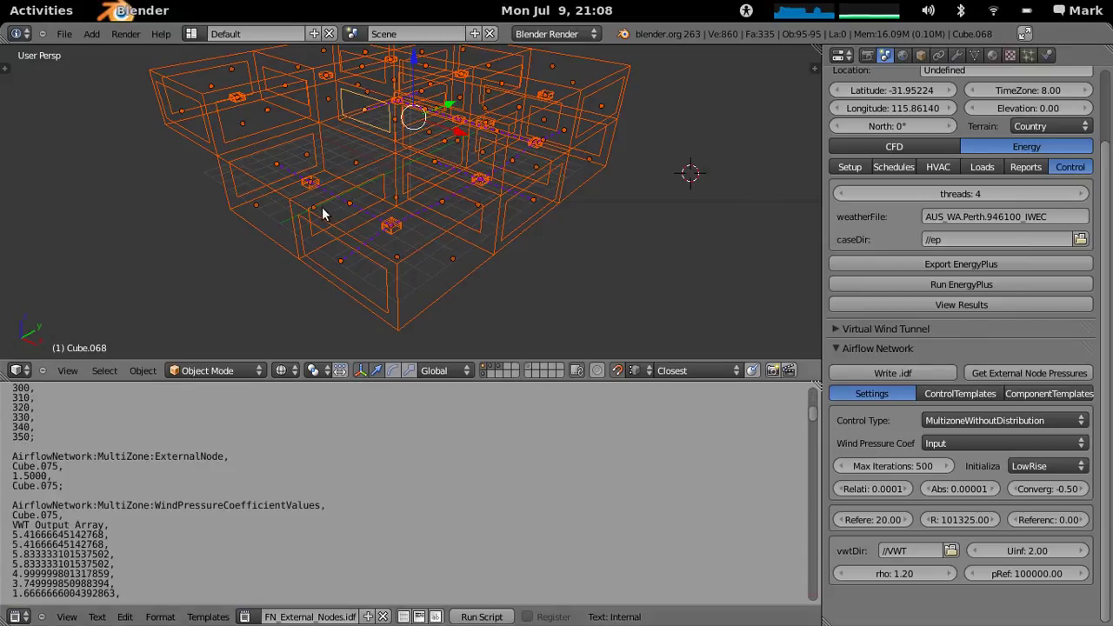
mouse_move(233, 220)
middle_down()
mouse_move(317, 273)
mouse_move(399, 174)
mouse_move(404, 213)
mouse_move(417, 218)
mouse_move(507, 186)
mouse_move(259, 255)
mouse_move(447, 209)
mouse_move(429, 214)
mouse_move(416, 190)
middle_up()
Step: Toggle solid shading with Z and back to wireframe, orbiting around the building
key(z)
scroll(419, 191, down, 3)
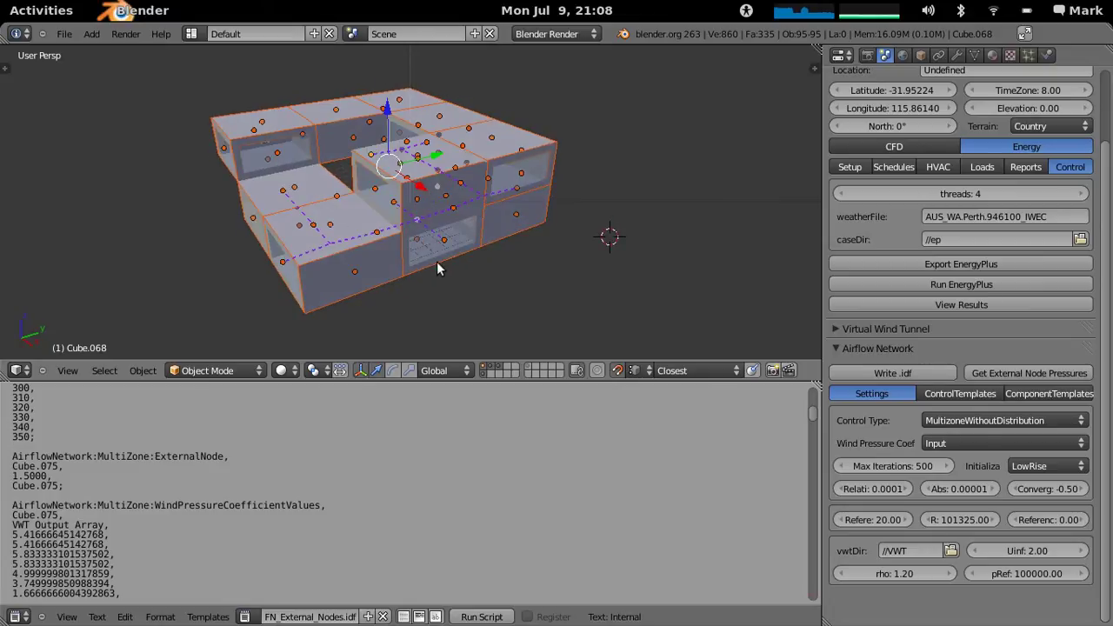
key(z)
middle_drag(434, 263, 504, 261)
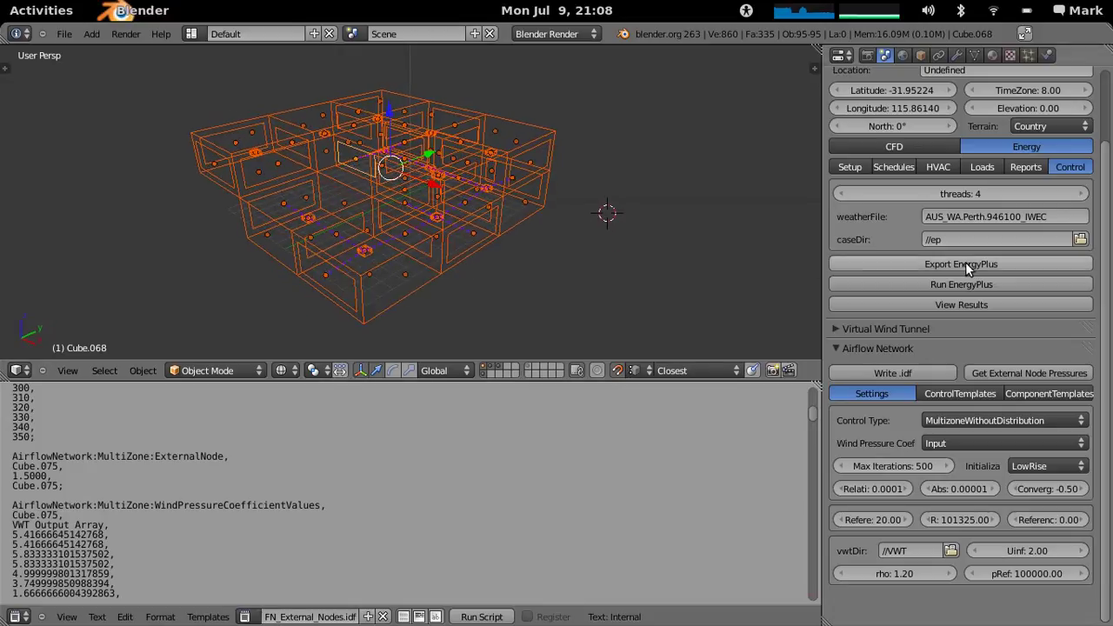
Step: Re-export the EnergyPlus model, run it, and watch the Perth simulation in the terminal
click(962, 265)
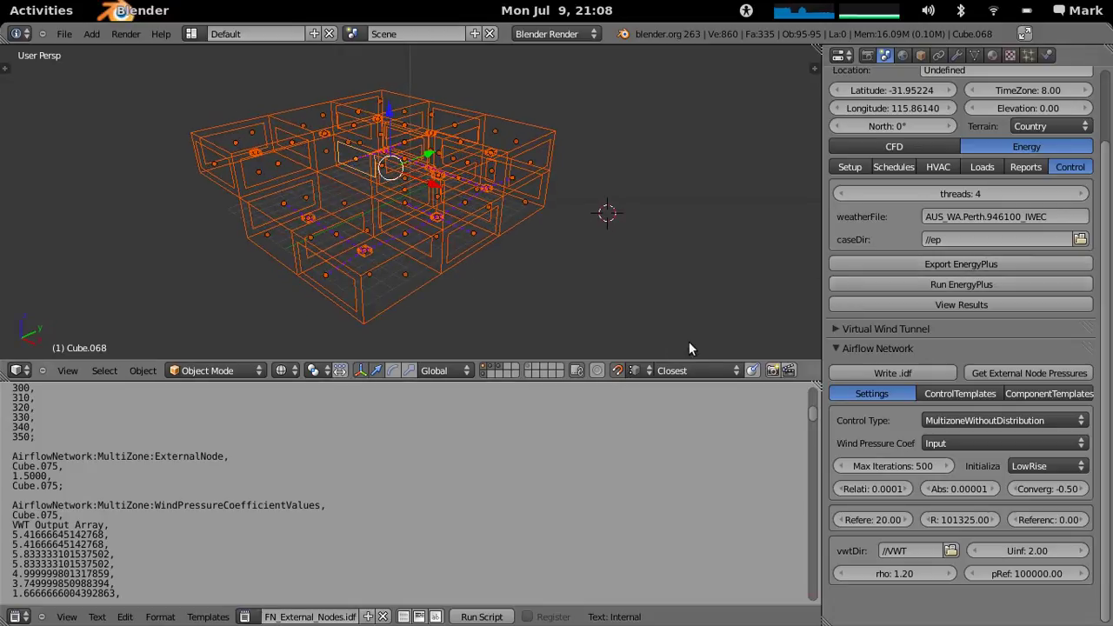
click(920, 266)
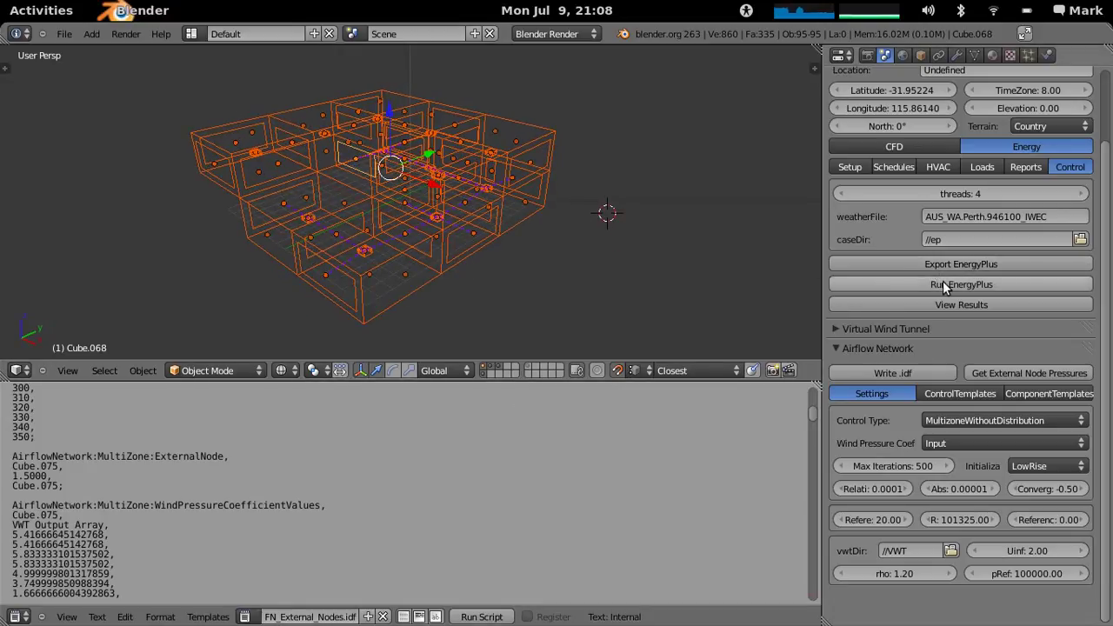
click(942, 281)
mouse_move(29, 26)
click(311, 238)
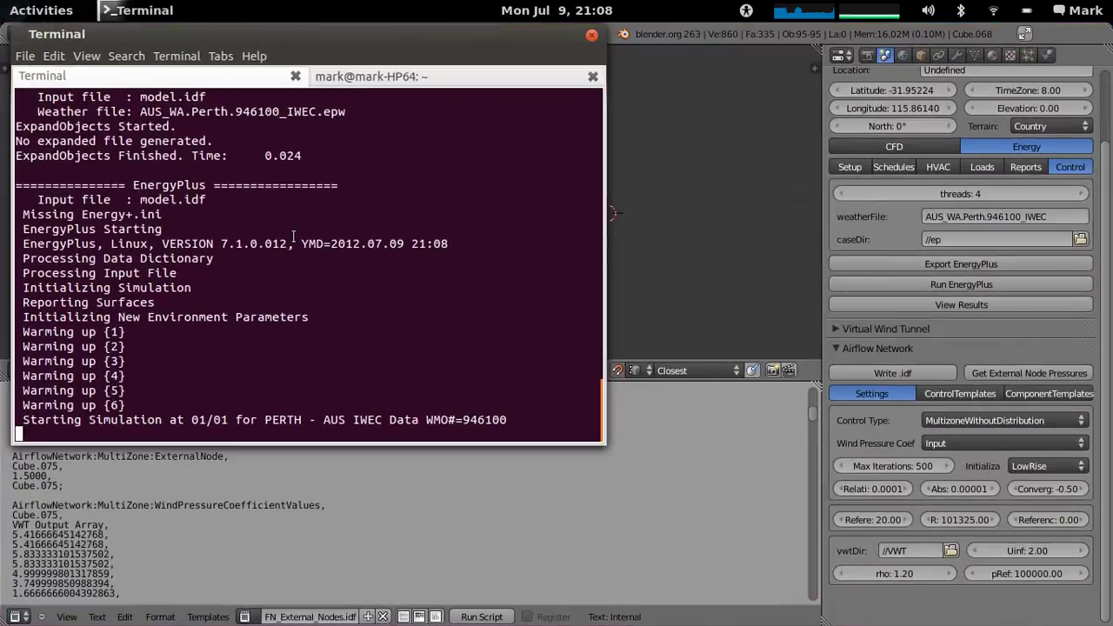